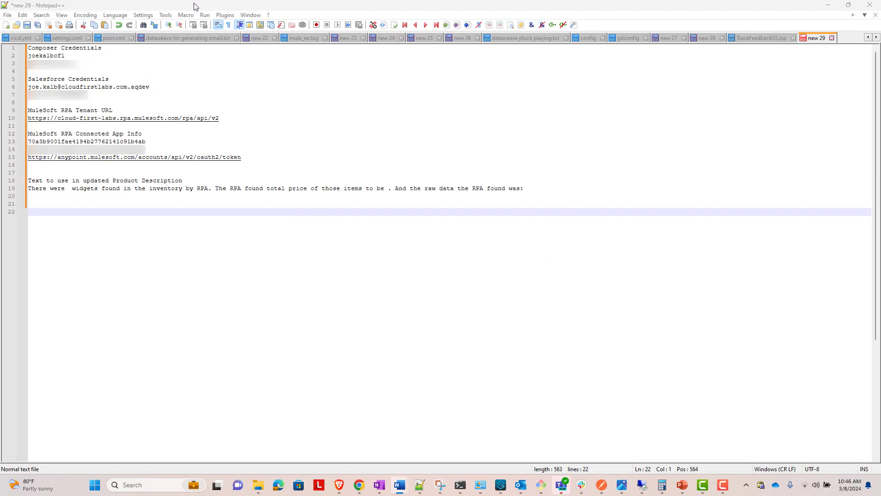
# Step: Switch from the notes to Anypoint Platform in Chrome and open MuleSoft Composer
pyautogui.moveTo(280, 3); pyautogui.dragTo(880, 275)
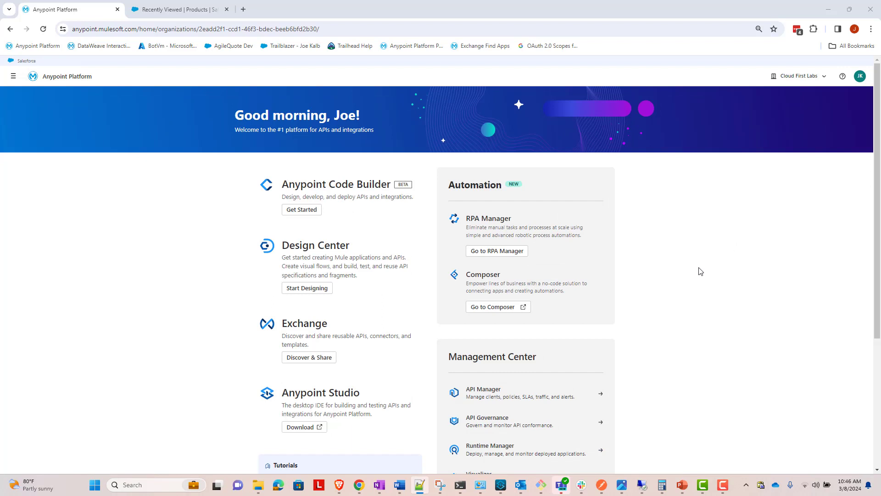
pyautogui.click(506, 308)
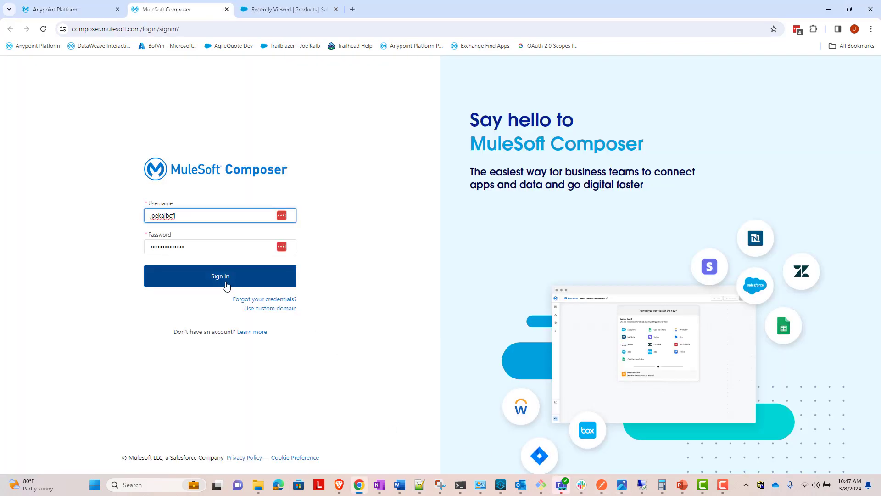
pyautogui.click(226, 278)
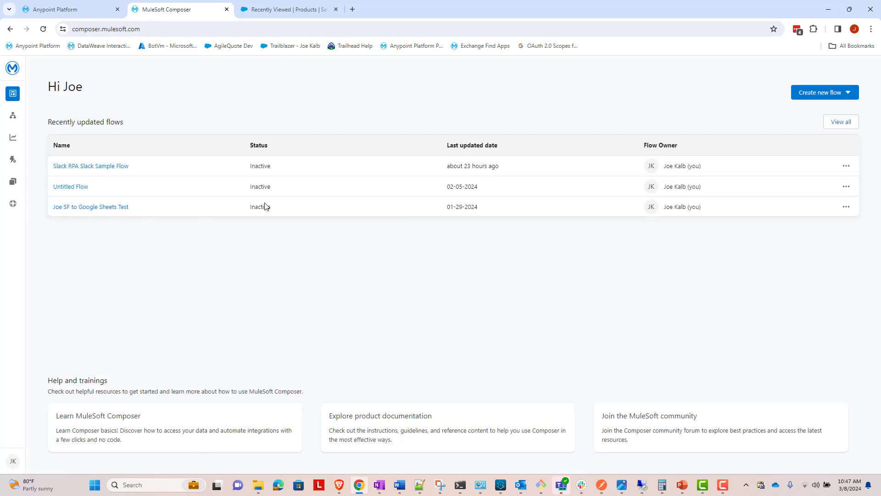
# Step: Create a flow from scratch that starts on a Salesforce system event
pyautogui.click(838, 97)
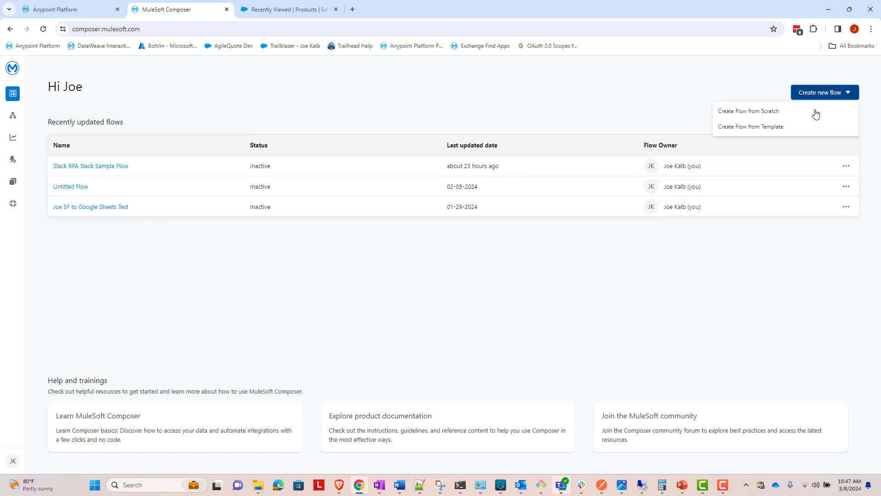
pyautogui.click(774, 114)
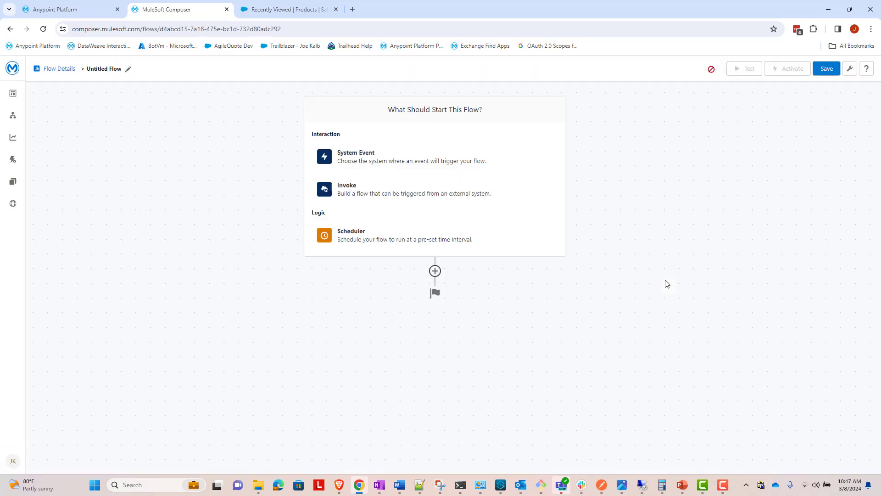
pyautogui.click(354, 165)
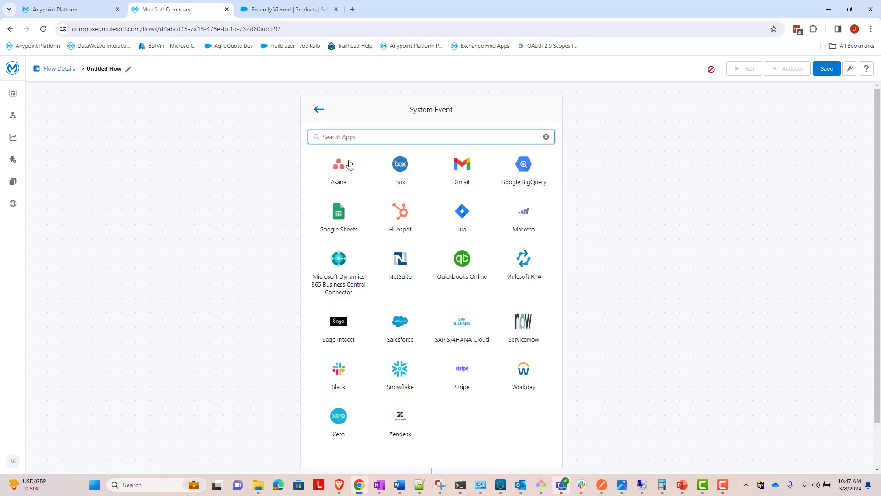
pyautogui.click(403, 325)
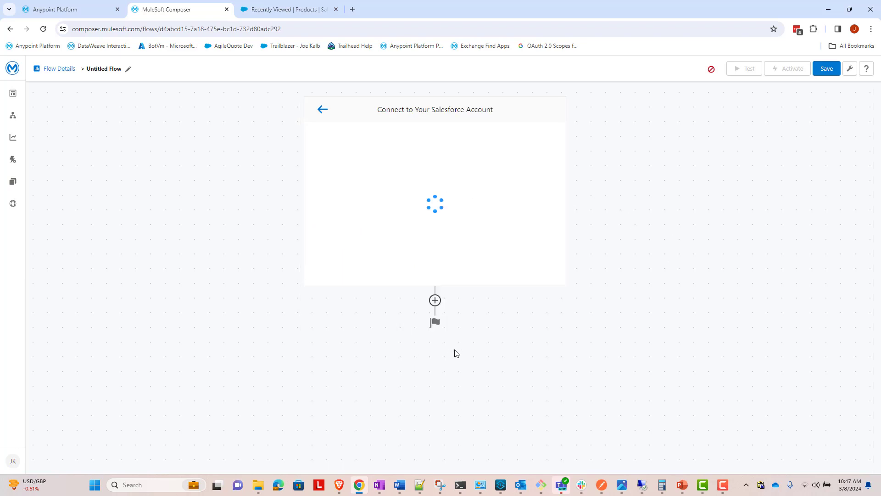
# Step: Name the Salesforce connection "AgileQuote Dev - Salesforce" and start connecting it without the sandbox option
pyautogui.click(379, 146)
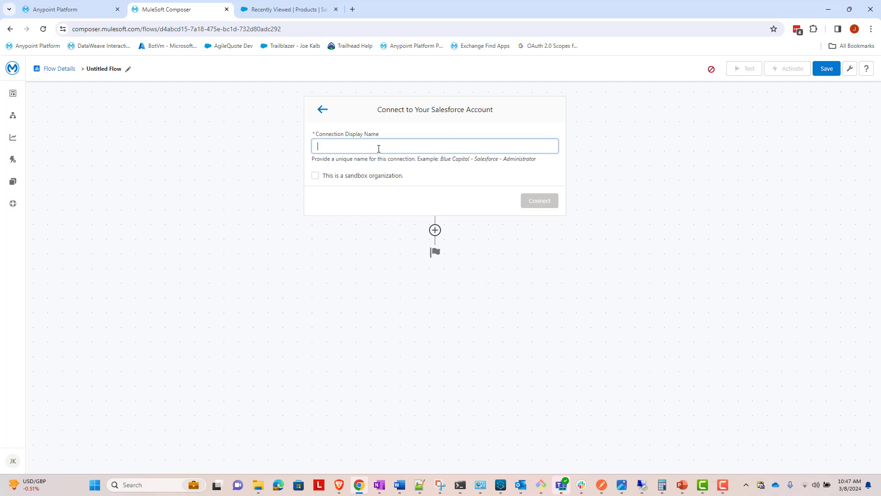
pyautogui.write('AgileQuote Dev - Salesforce')
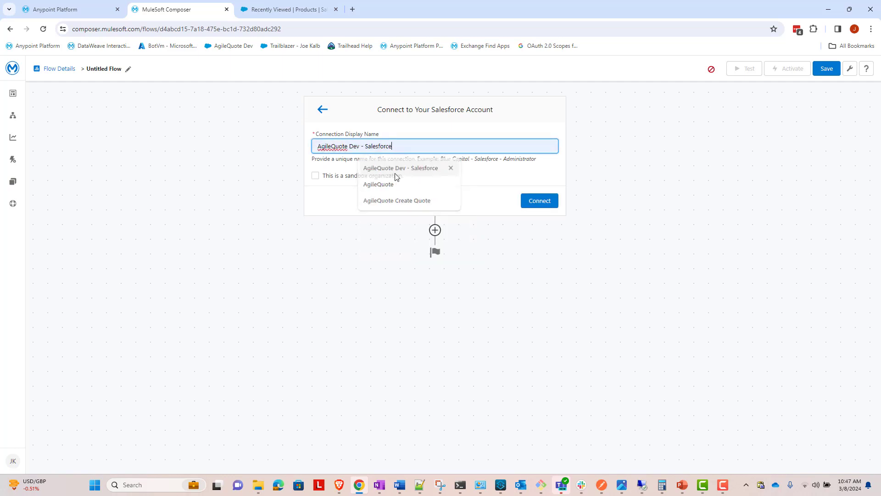
pyautogui.click(384, 168)
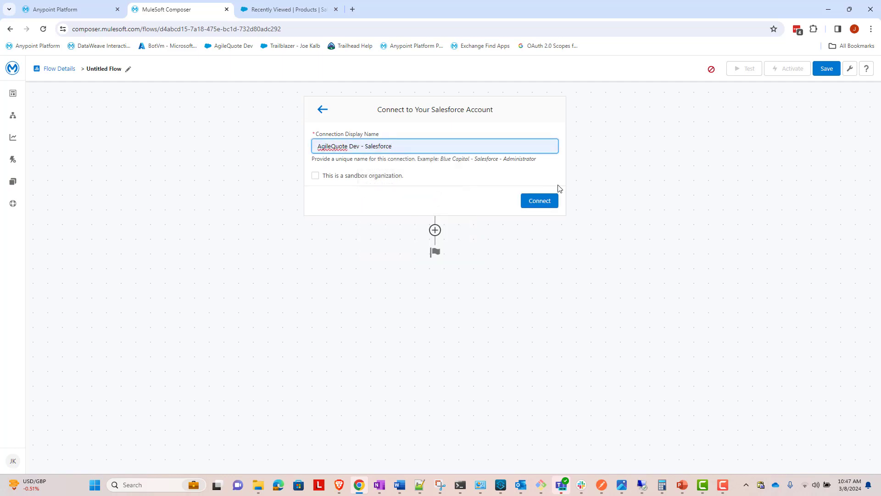
pyautogui.click(531, 207)
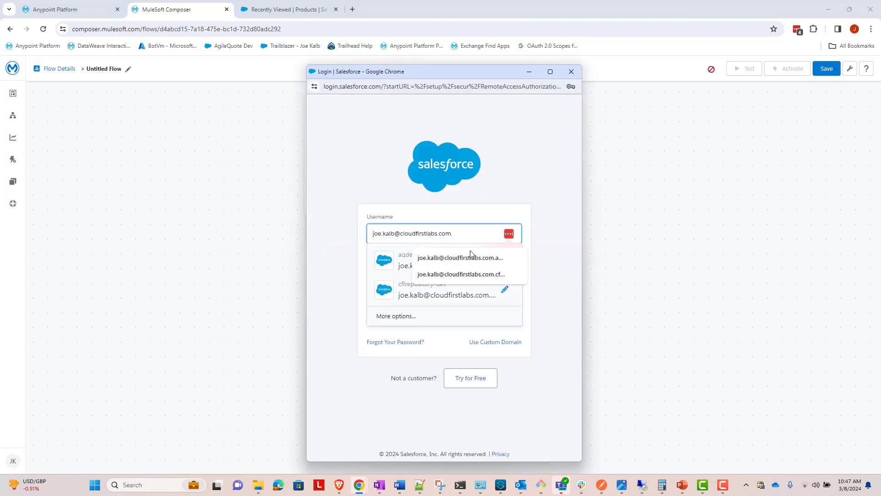
# Step: Log in to Salesforce with the saved account username and password, and allow access for MuleSoft Platform
pyautogui.write('.')
pyautogui.click(459, 257)
pyautogui.click(471, 304)
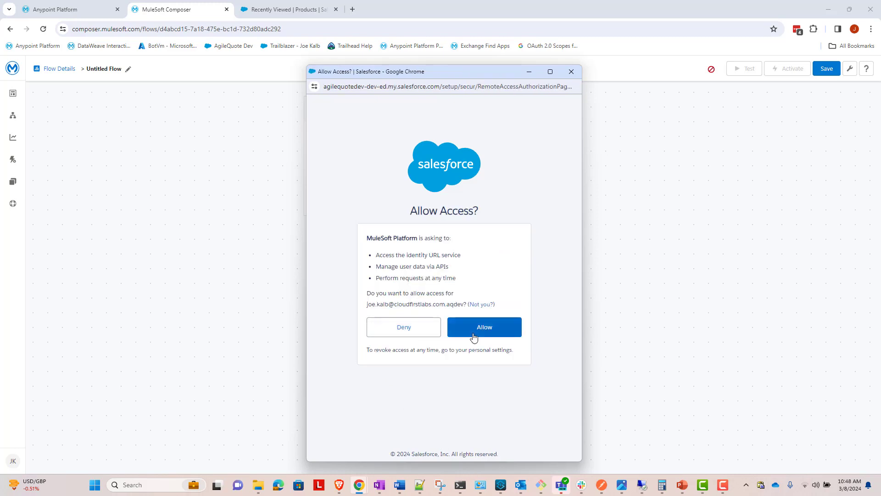
pyautogui.click(487, 336)
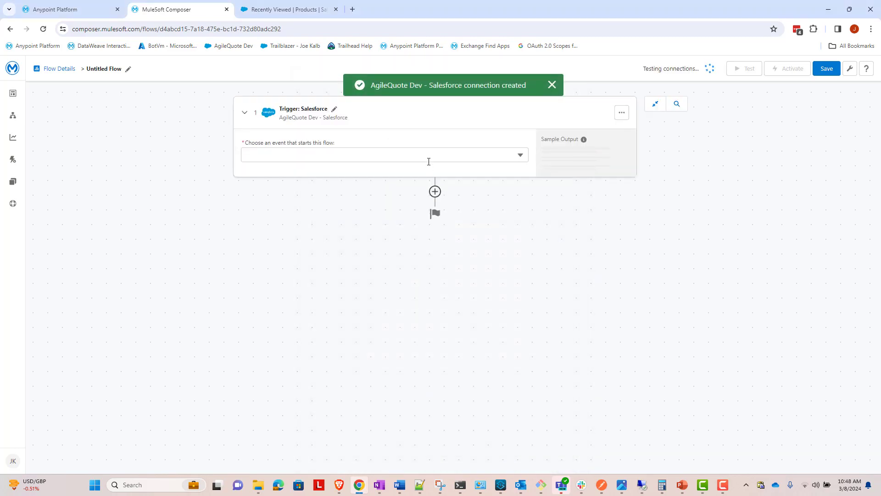
# Step: Set the Salesforce trigger to start on a New record of object type Product
pyautogui.click(429, 157)
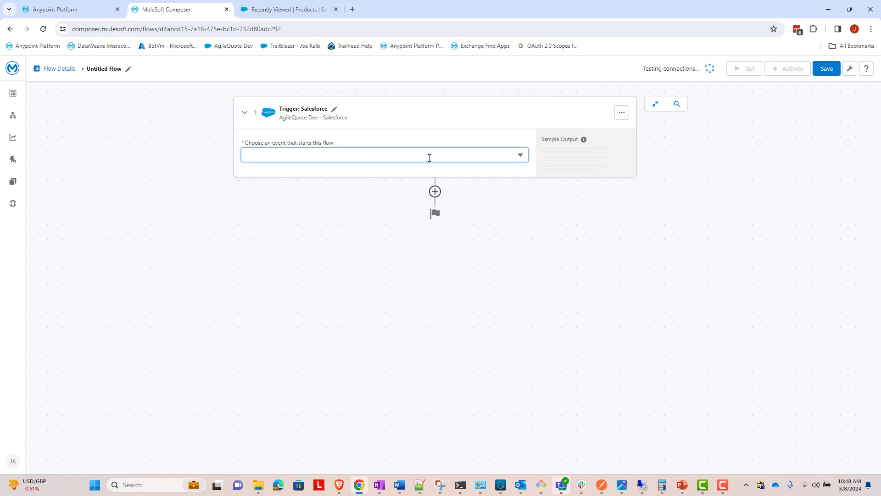
pyautogui.click(398, 177)
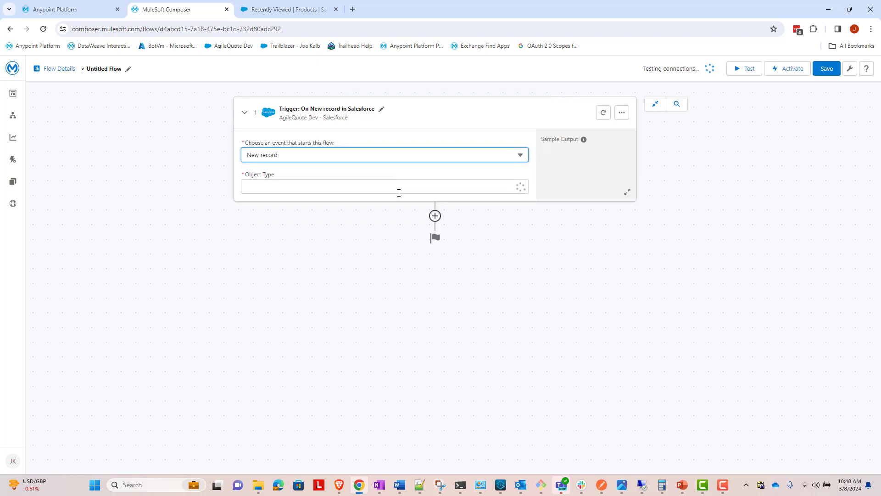
pyautogui.click(400, 190)
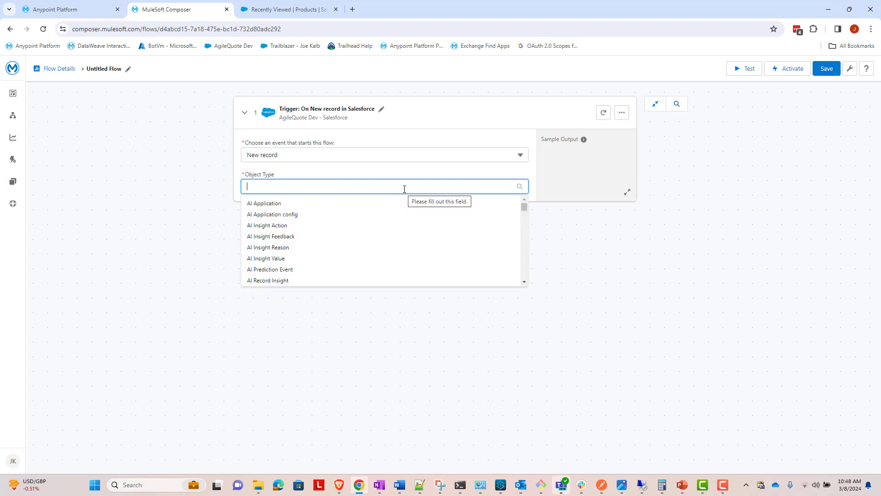
pyautogui.write('producc')
pyautogui.press('BackSpace')
pyautogui.write('t')
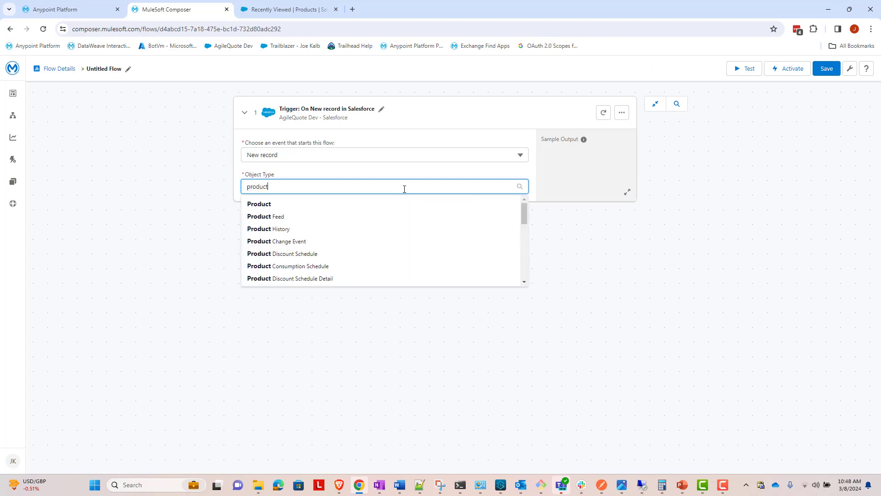
pyautogui.click(363, 203)
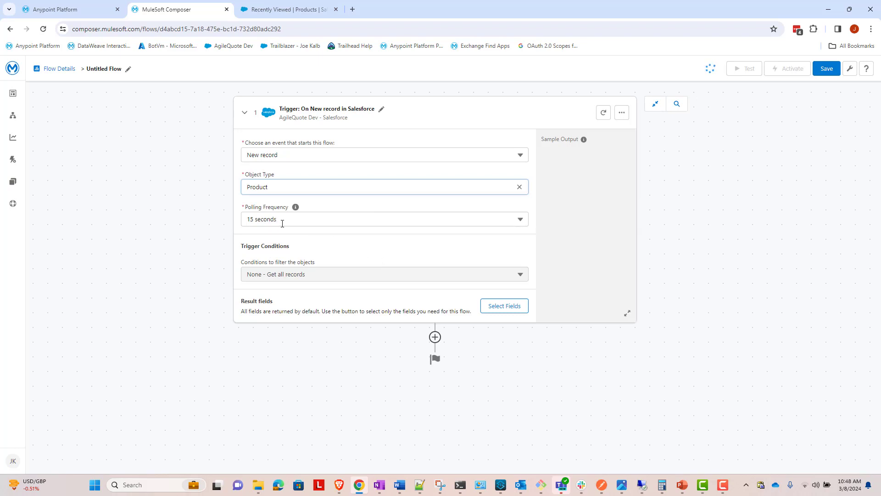
pyautogui.click(347, 256)
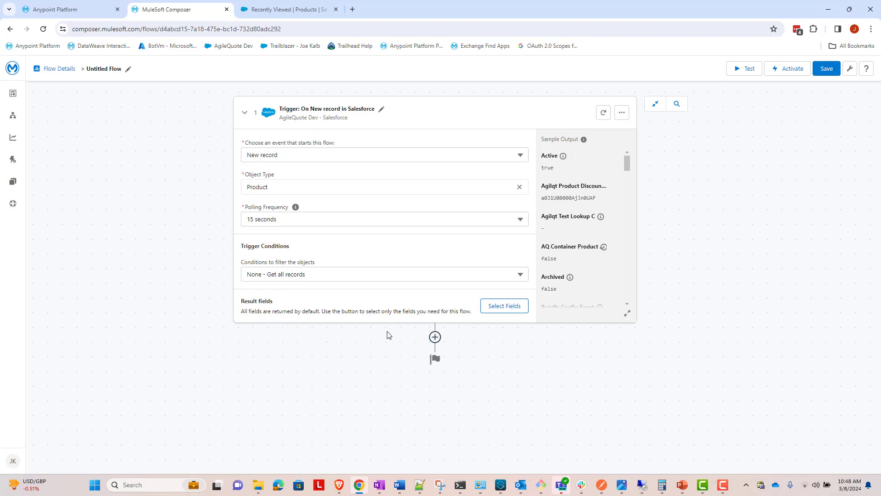
# Step: Add a Mulesoft RPA system action as the step after the Salesforce trigger
pyautogui.click(435, 337)
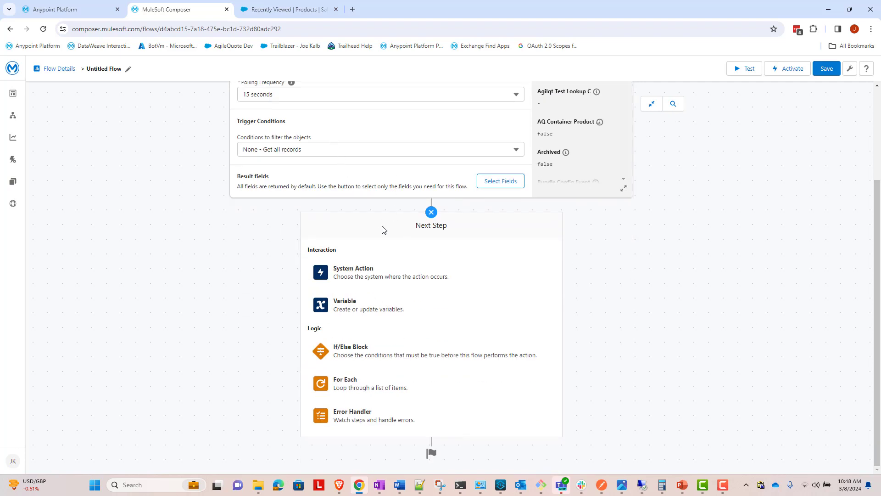
pyautogui.click(371, 277)
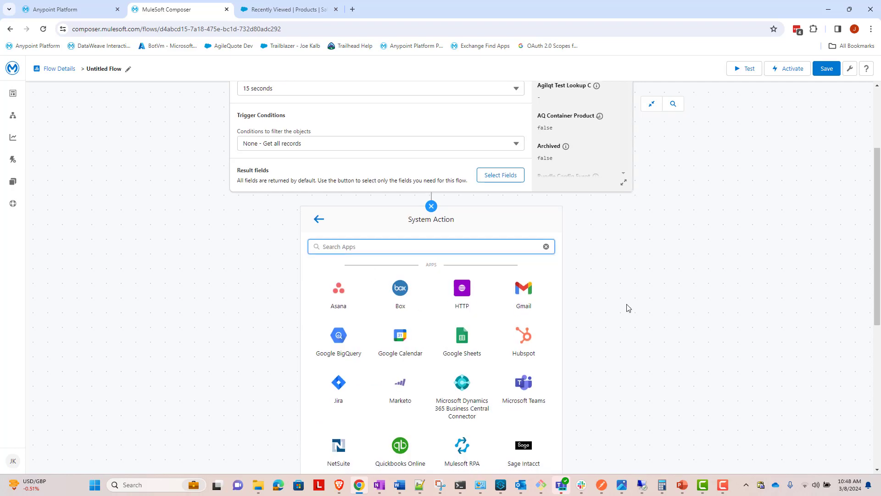
pyautogui.scroll(-2, 629, 308)
pyautogui.click(457, 364)
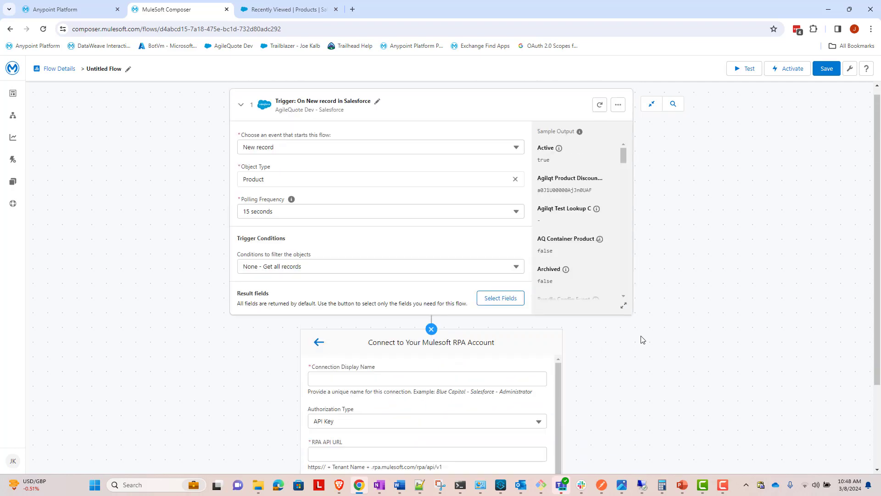
# Step: Name the RPA connection "Cloud First Labs RPA Connection" and set its authorization type to OAuth 2.0 Client Credentials
pyautogui.scroll(-1, 659, 321)
pyautogui.click(421, 333)
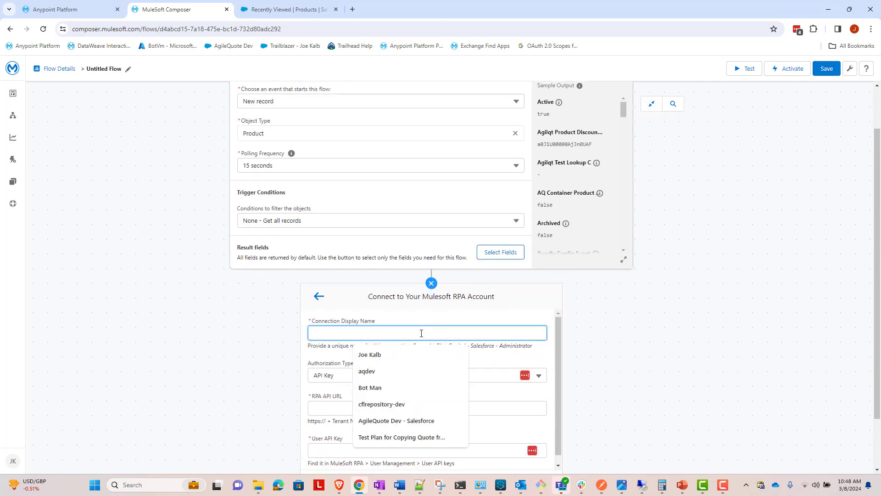
pyautogui.write('Cloud First La')
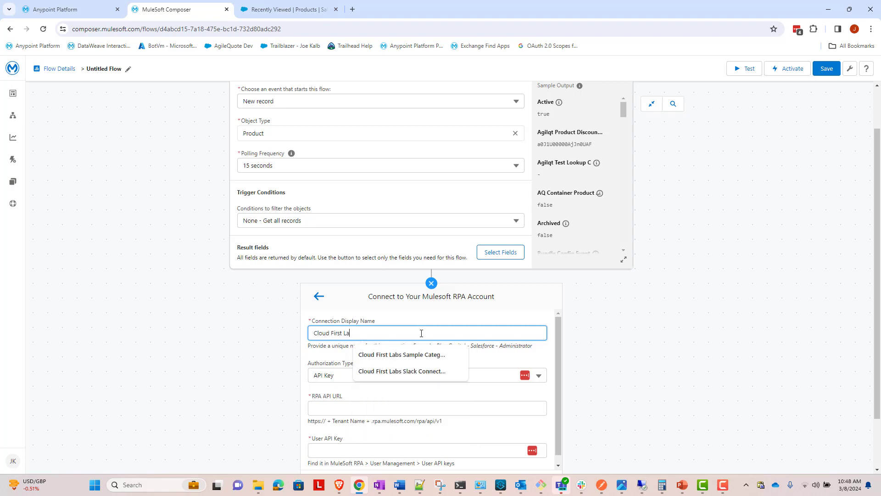
pyautogui.write('bs RPA Co')
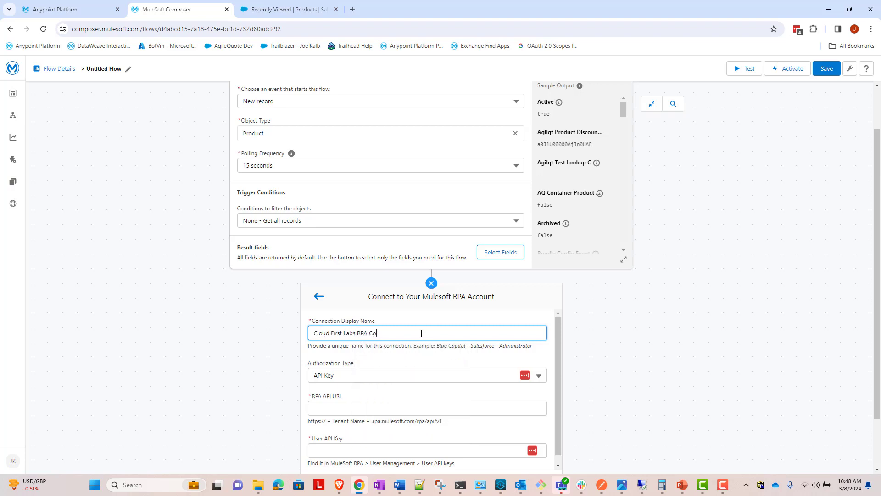
pyautogui.write('nnection')
pyautogui.click(406, 375)
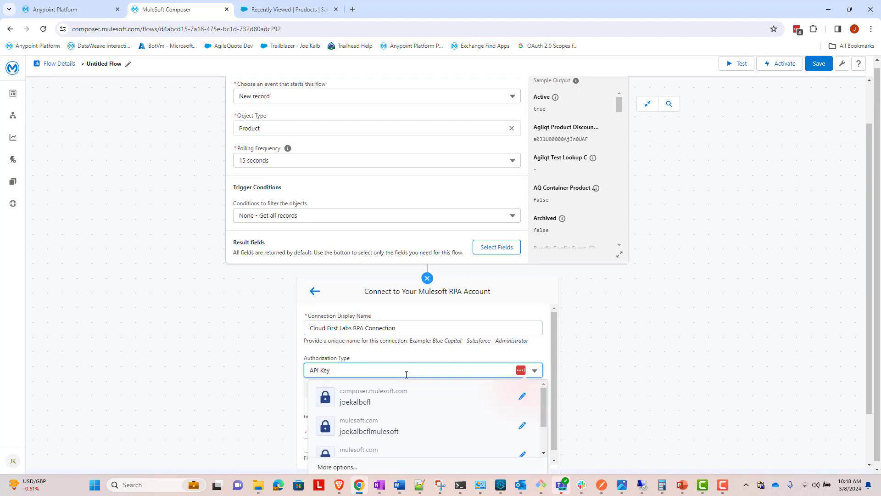
pyautogui.tripleClick(401, 369)
pyautogui.hotkey('ctrl', 'v')
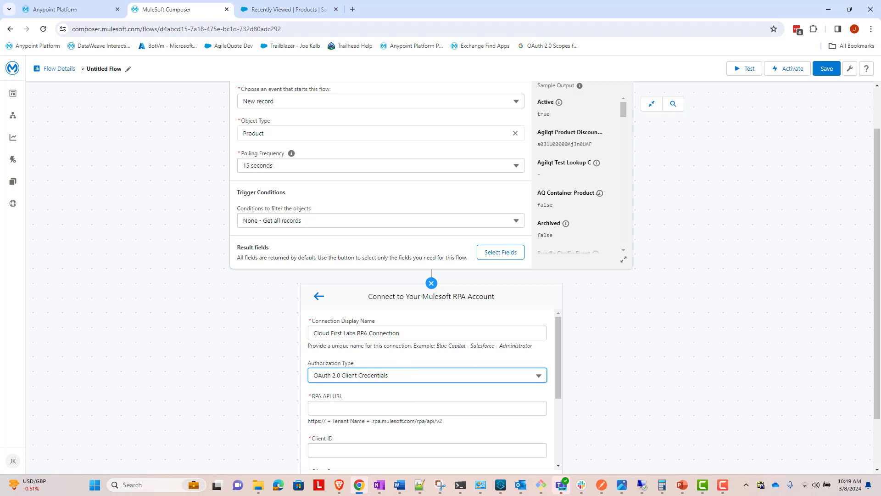
pyautogui.hotkey('alt', 'Tab')
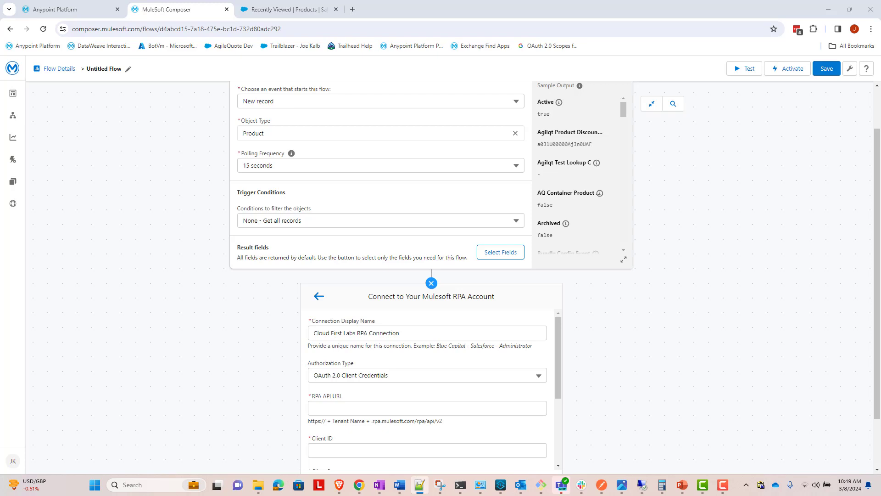
pyautogui.click(490, 406)
pyautogui.write('https://cloud-first-labs.rpa.mulesoft.com/rpa/api/v2')
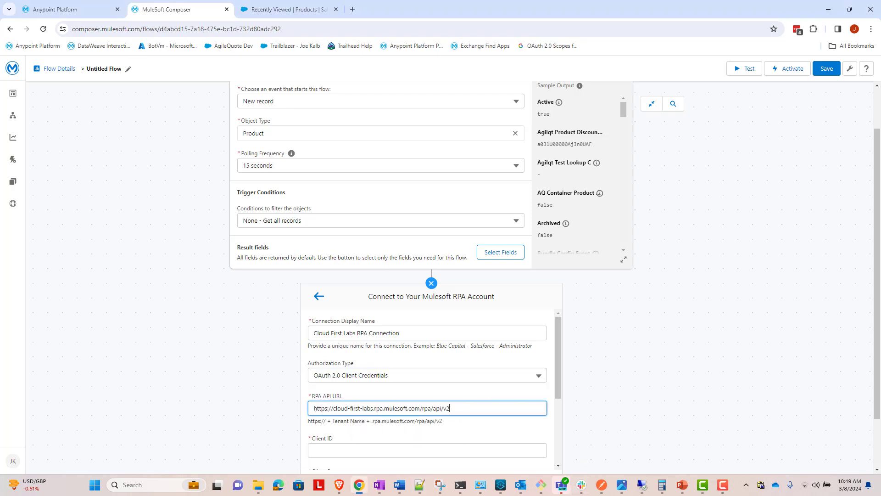
# Step: Copy the connected app's client ID and client secret from the notes into the matching fields of the RPA connection
pyautogui.hotkey('alt', 'Tab')
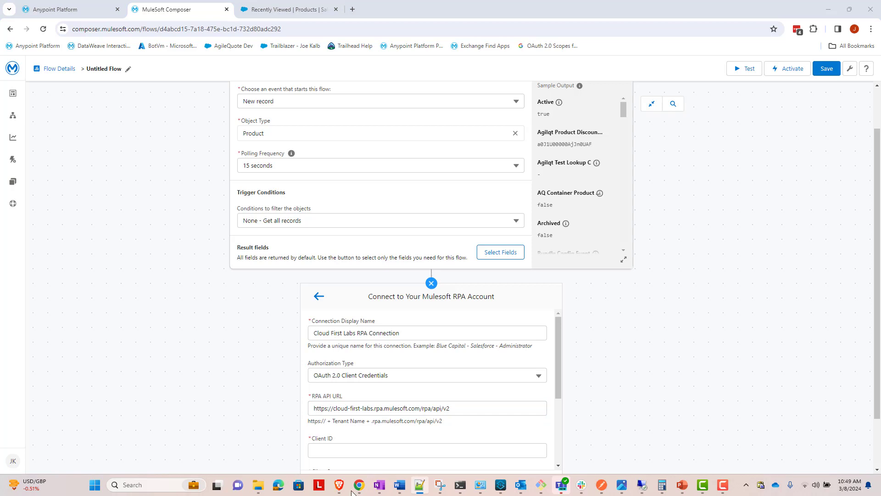
pyautogui.click(341, 451)
pyautogui.moveTo(559, 365); pyautogui.dragTo(559, 412)
pyautogui.hotkey('alt', 'Tab')
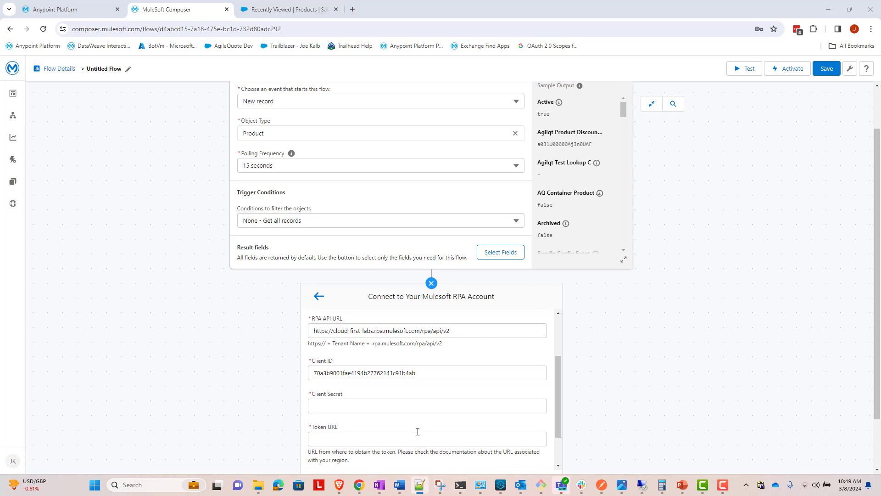
pyautogui.click(421, 403)
pyautogui.hotkey('ctrl', 'v')
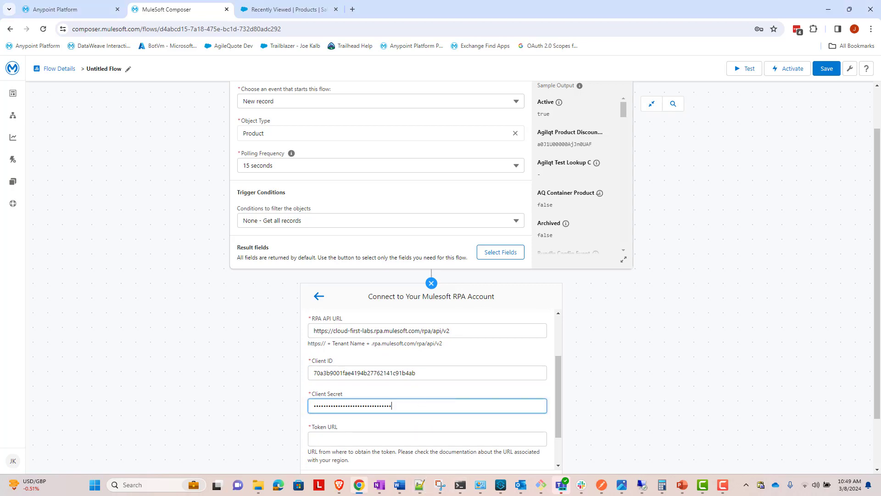
pyautogui.hotkey('alt', 'Tab')
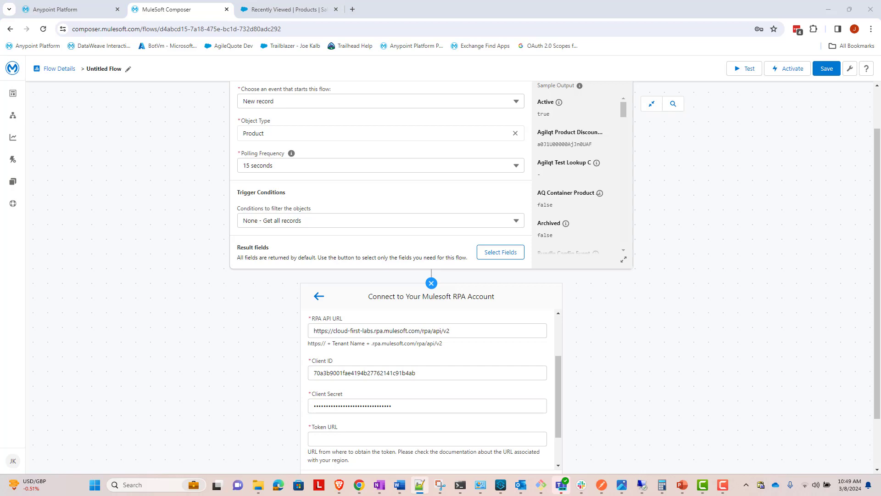
pyautogui.click(517, 438)
pyautogui.hotkey('ctrl', 'v')
pyautogui.scroll(-3, 501, 414)
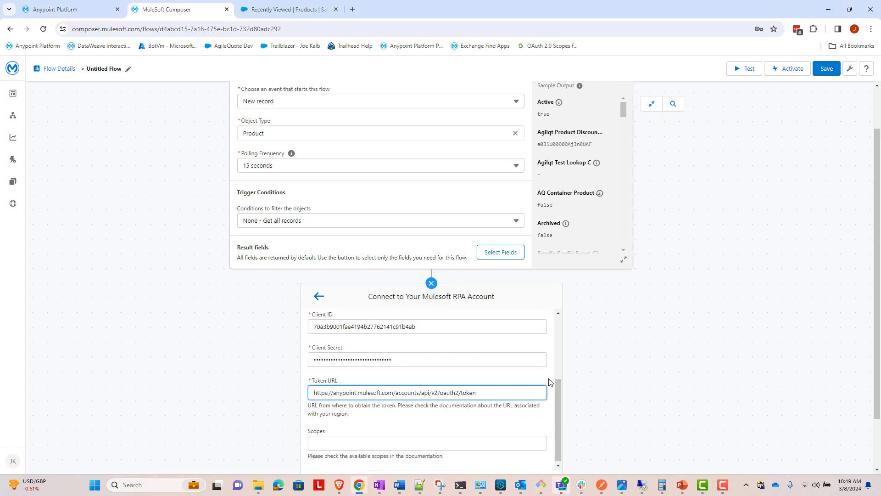
pyautogui.scroll(-1, 501, 414)
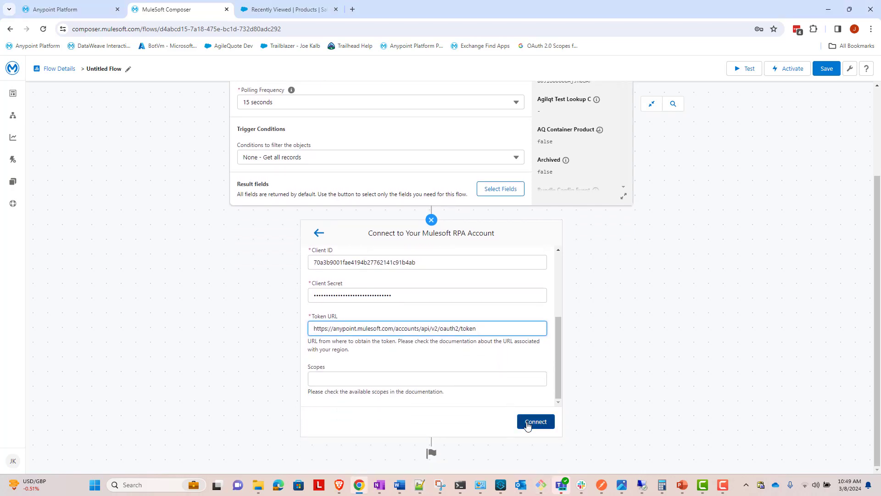
# Step: Create the RPA connection and set the action's RPA process to Cloud First Labs Sample Category / Get Widget Data from Legacy Inventory Site
pyautogui.click(528, 426)
pyautogui.click(528, 425)
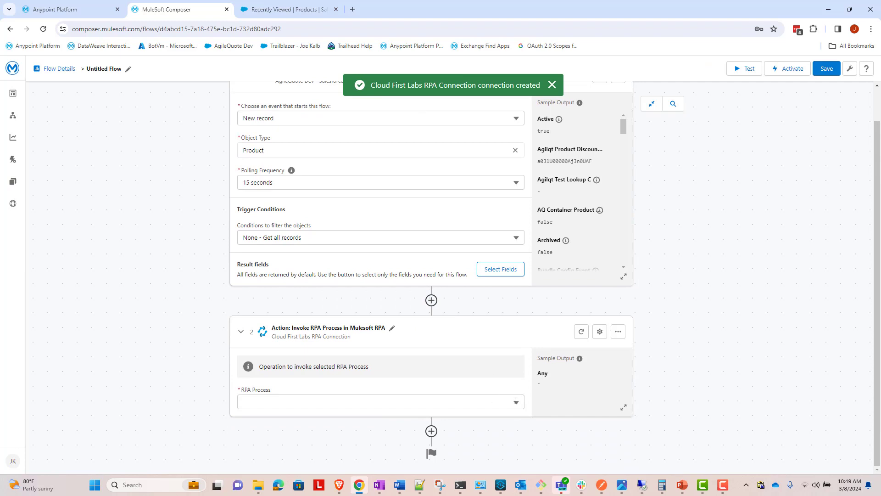
pyautogui.click(517, 401)
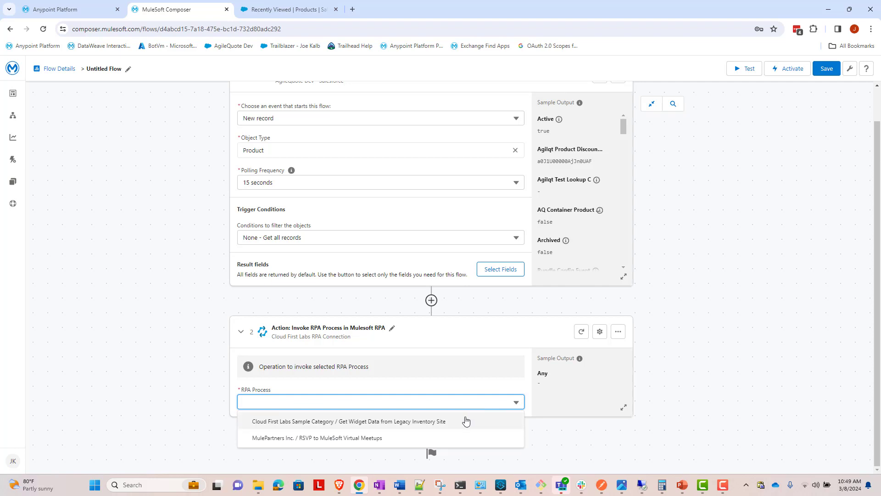
pyautogui.click(432, 421)
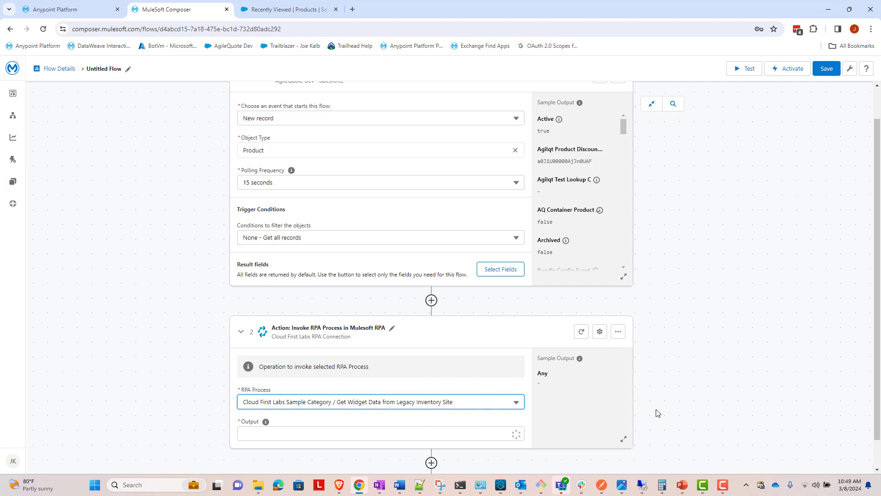
# Step: Set the RPA action's output to Use response in this flow
pyautogui.scroll(-1, 684, 365)
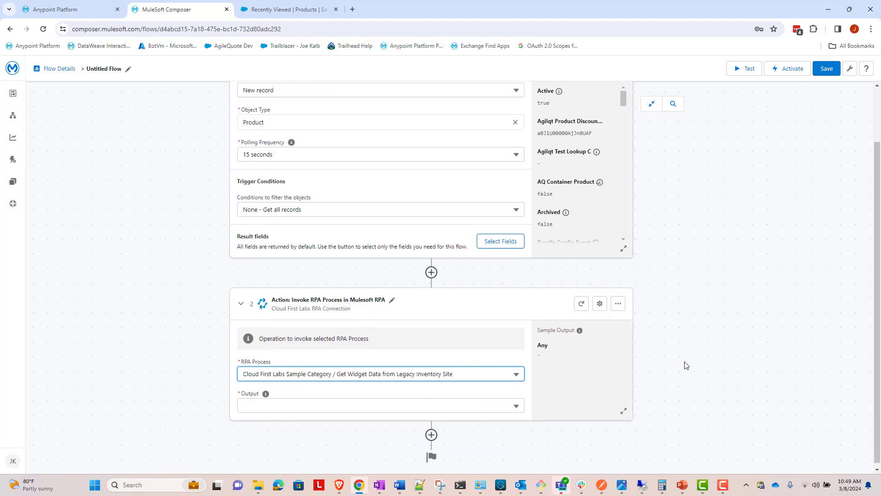
pyautogui.click(517, 402)
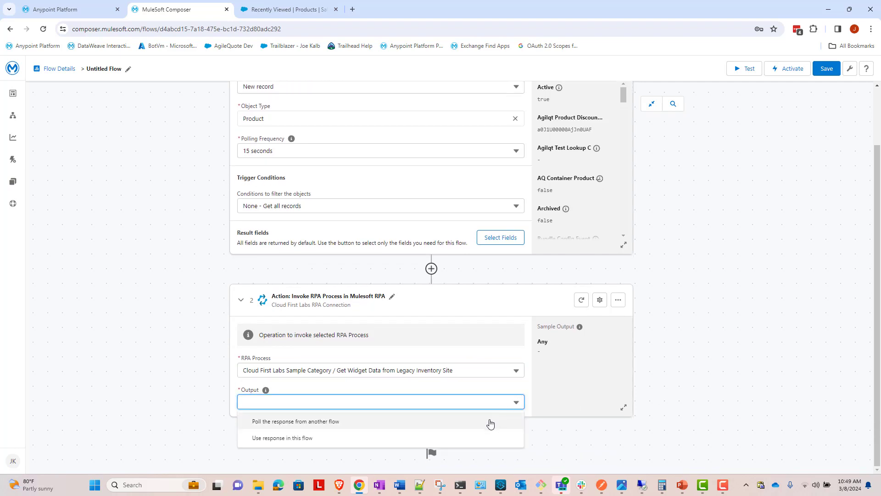
pyautogui.click(472, 438)
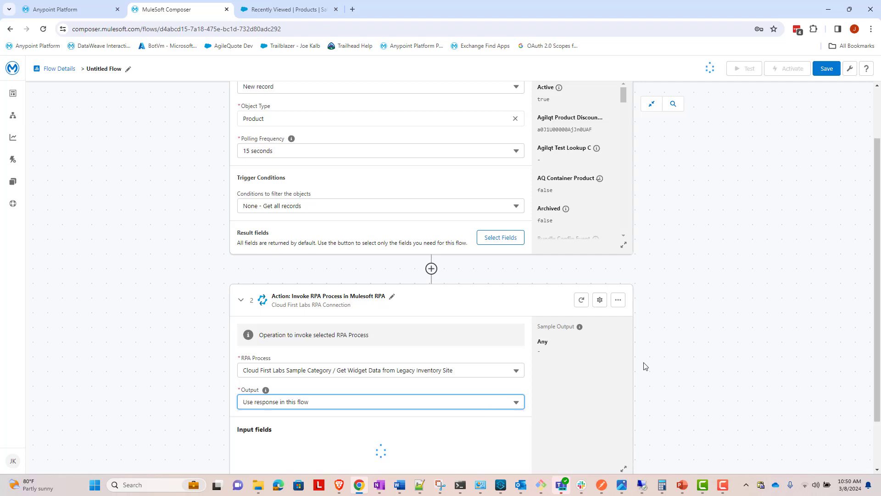
pyautogui.click(685, 354)
# Step: Add the BuildCategory input field to the RPA action and map it to the Salesforce trigger's Product Name
pyautogui.scroll(-1, 342, 358)
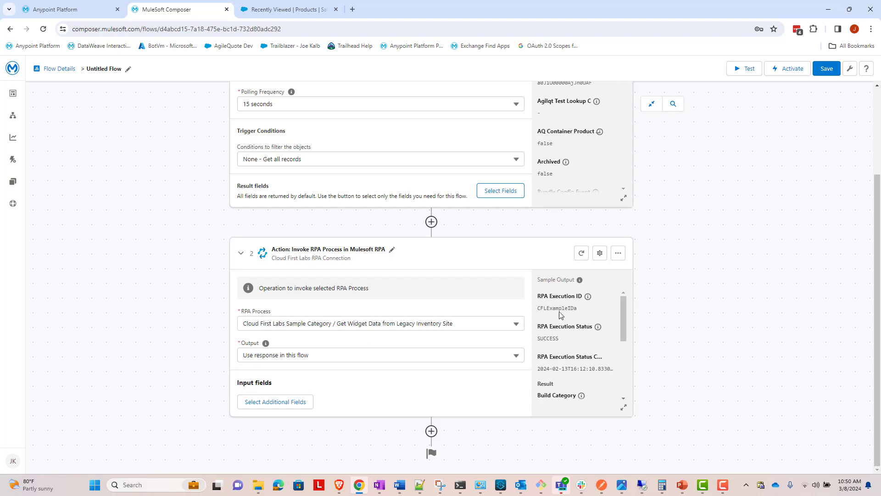
pyautogui.click(299, 407)
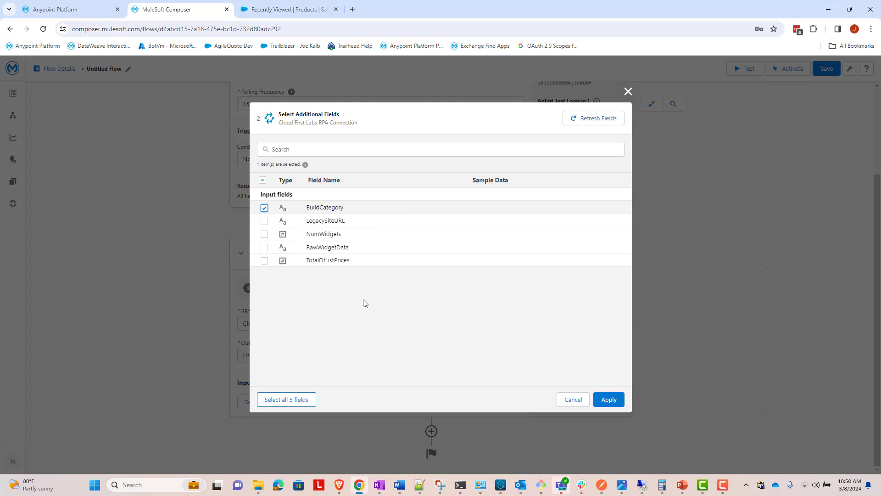
pyautogui.click(602, 400)
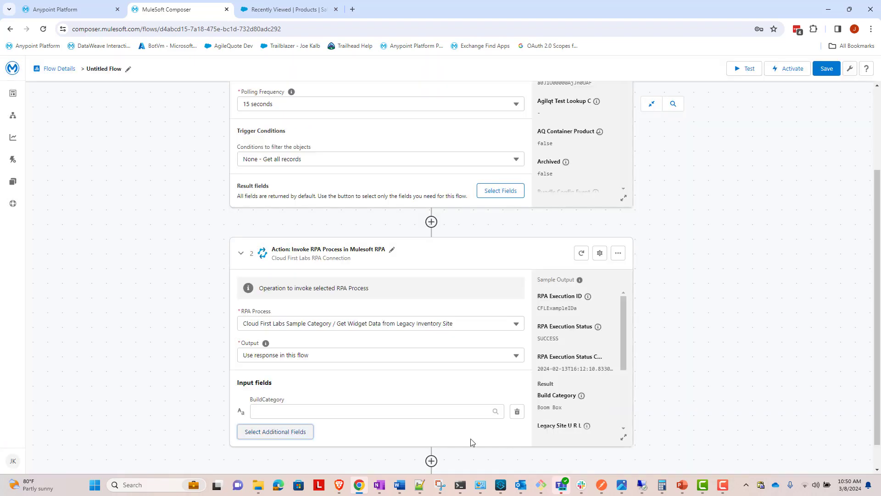
pyautogui.click(394, 412)
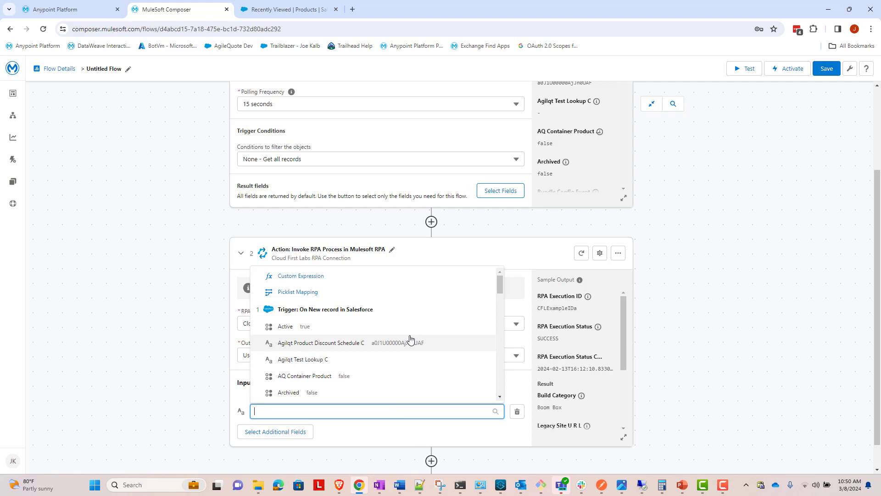
pyautogui.write('product')
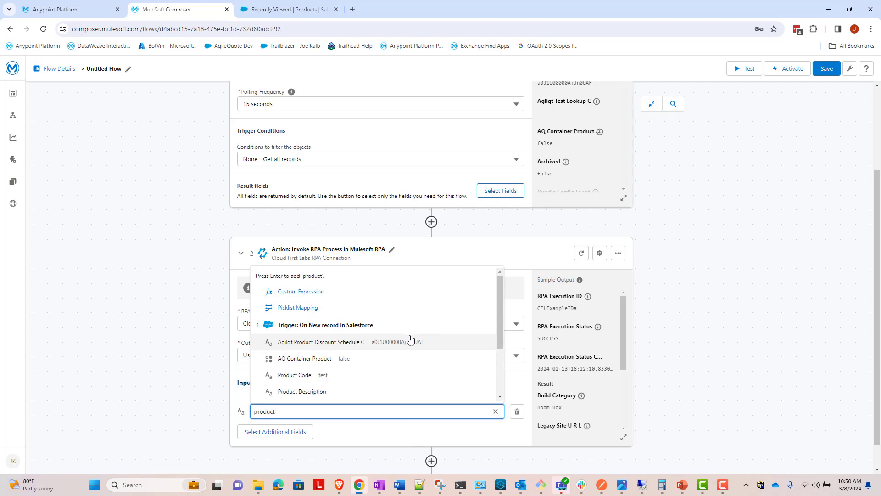
pyautogui.write(' name')
pyautogui.click(366, 391)
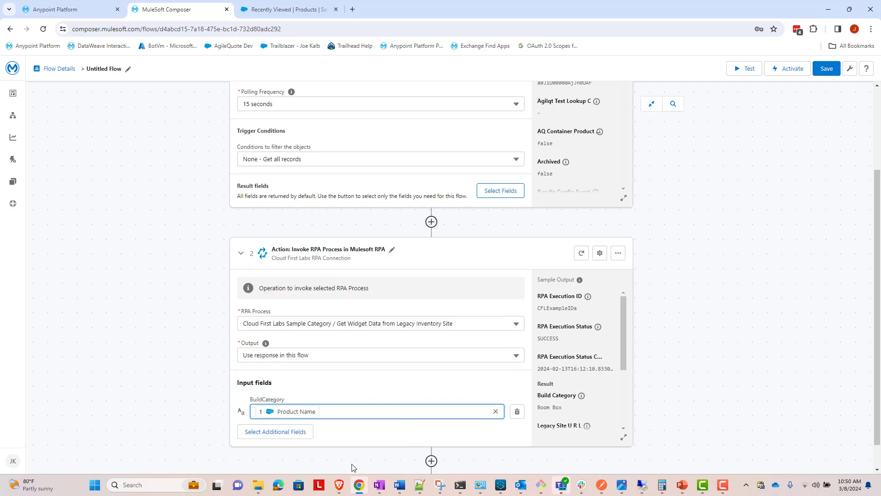
pyautogui.click(453, 447)
# Step: Add a Salesforce system action after the RPA step, using the AgileQuote Dev - Salesforce connection and the Update record action
pyautogui.scroll(-1, 453, 441)
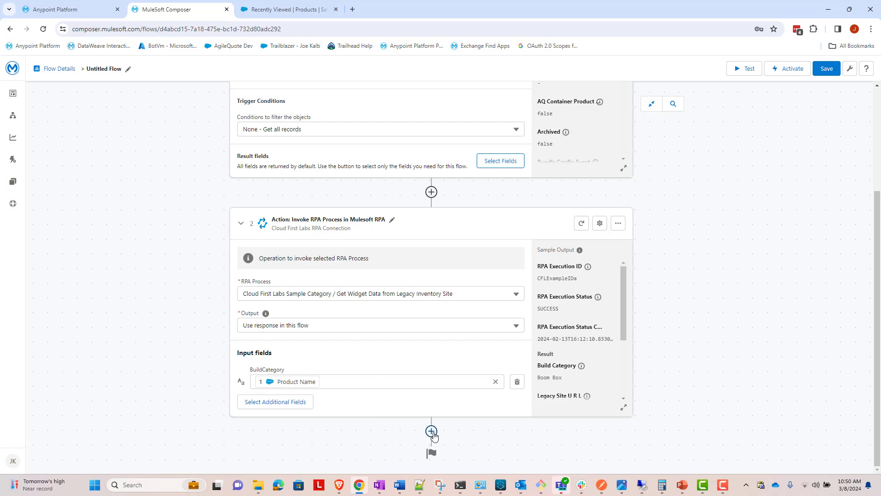
pyautogui.click(431, 431)
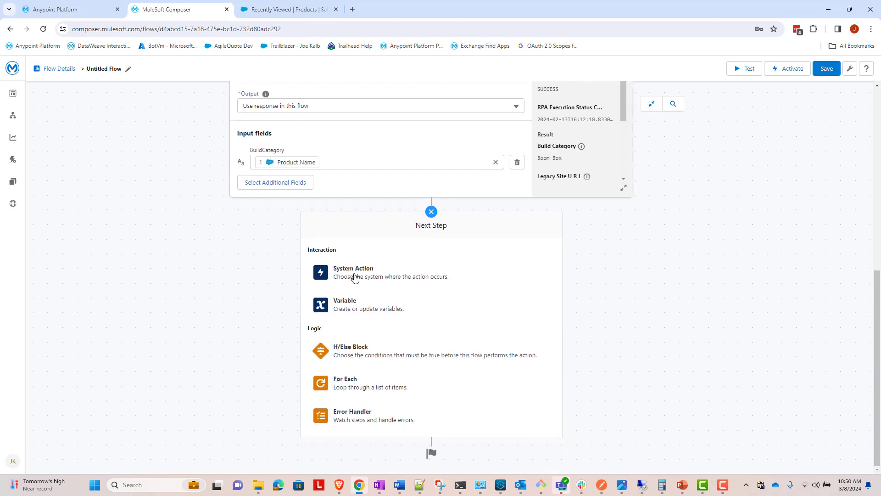
pyautogui.click(359, 272)
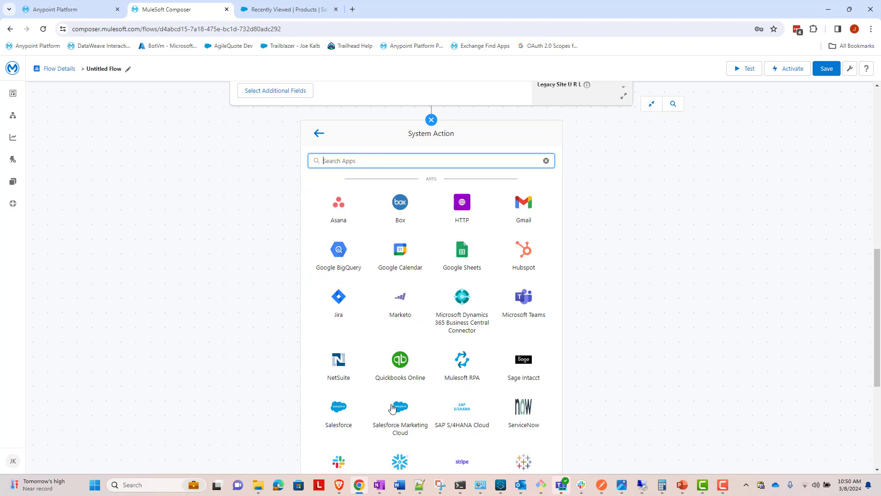
pyautogui.click(338, 408)
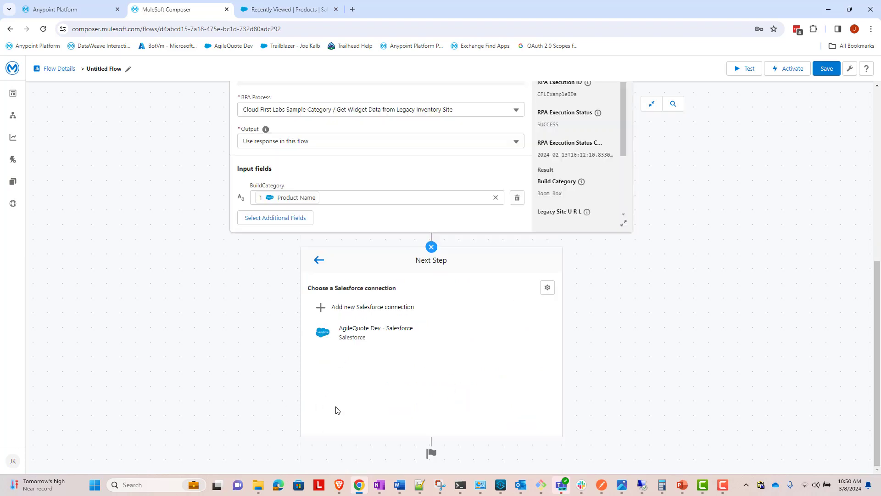
pyautogui.click(391, 333)
pyautogui.click(483, 394)
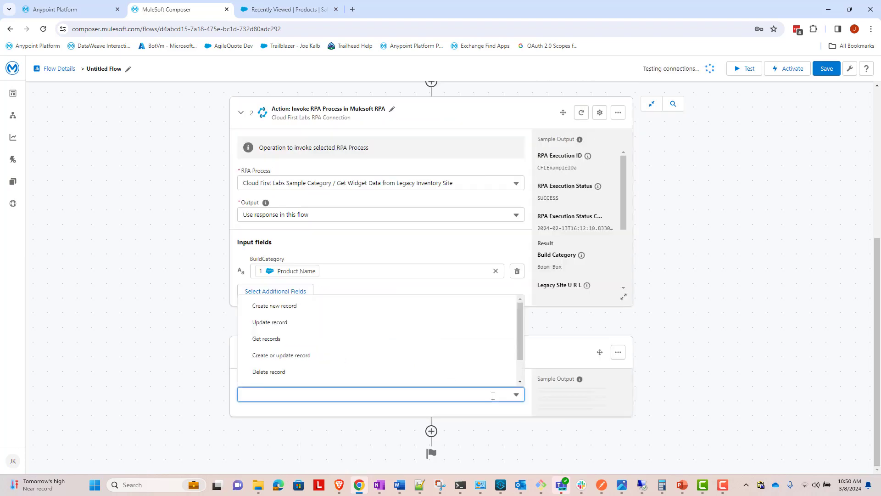
pyautogui.click(313, 322)
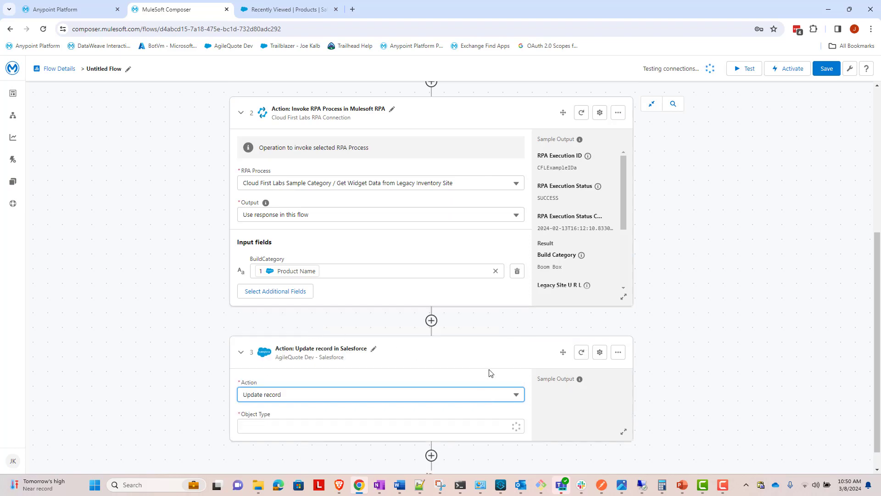
# Step: Set the update action's object type to Product and map its Product ID to the trigger's Product ID
pyautogui.click(486, 425)
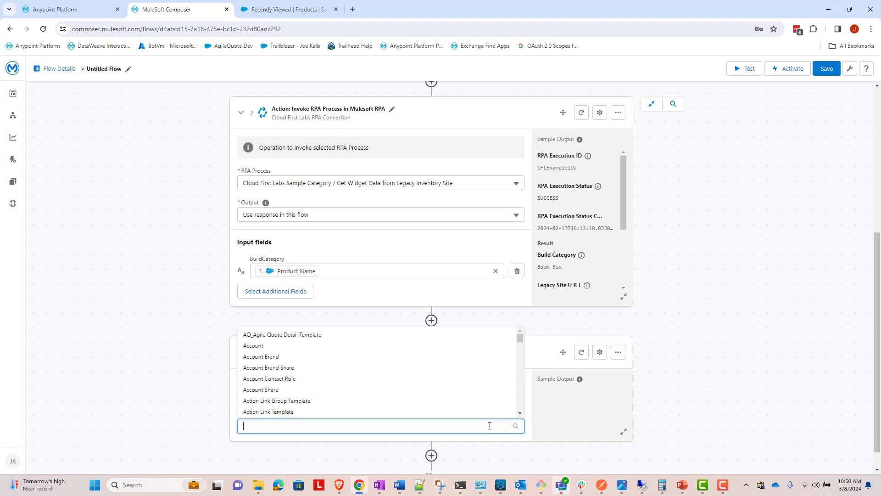
pyautogui.write('product')
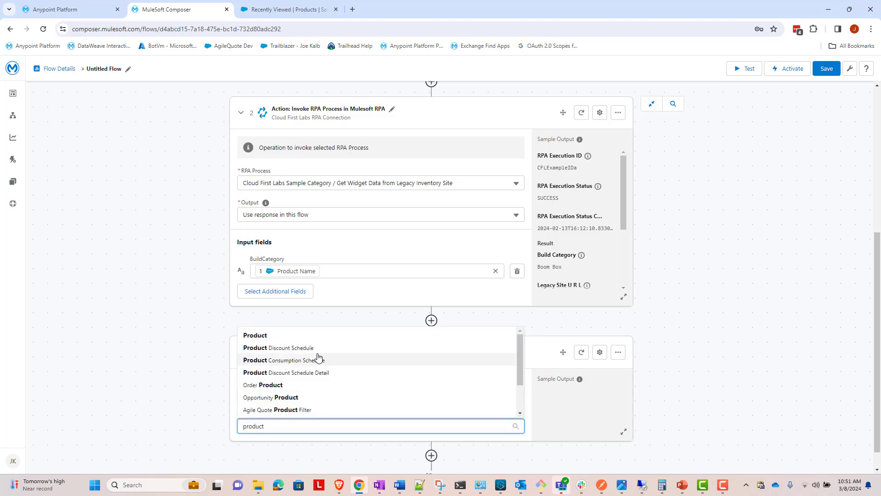
pyautogui.click(305, 335)
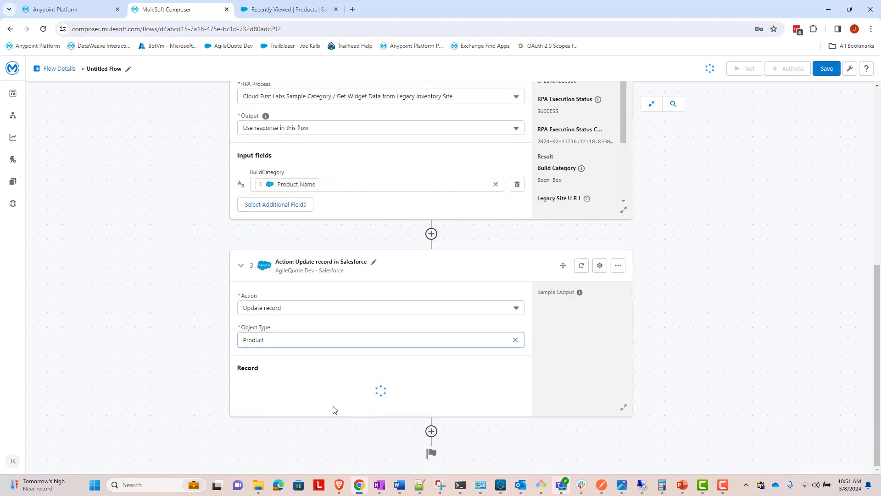
pyautogui.click(285, 400)
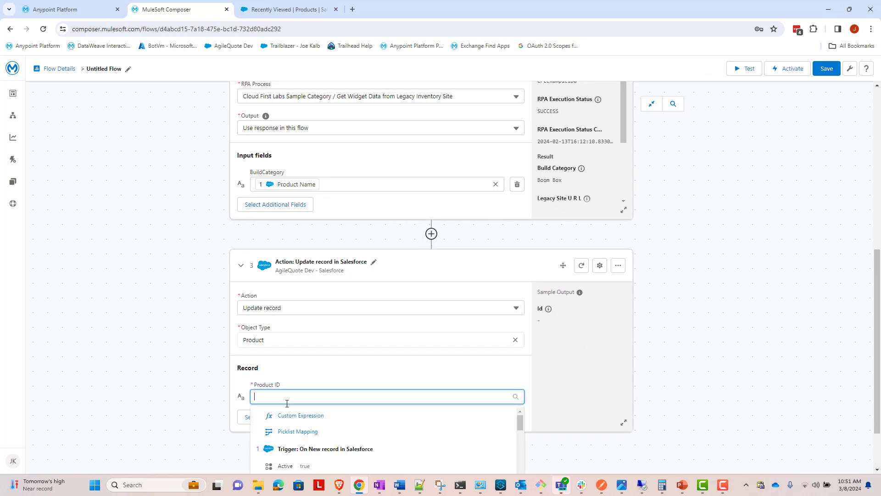
pyautogui.write('pr')
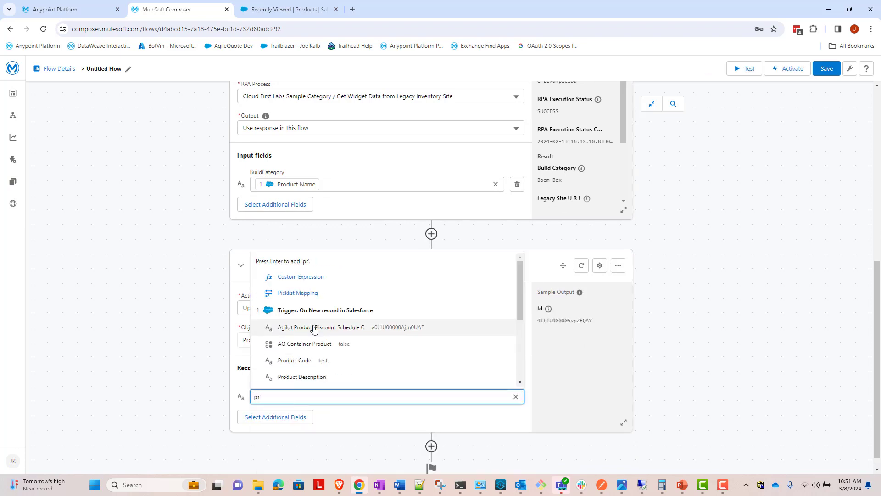
pyautogui.write('oduct id')
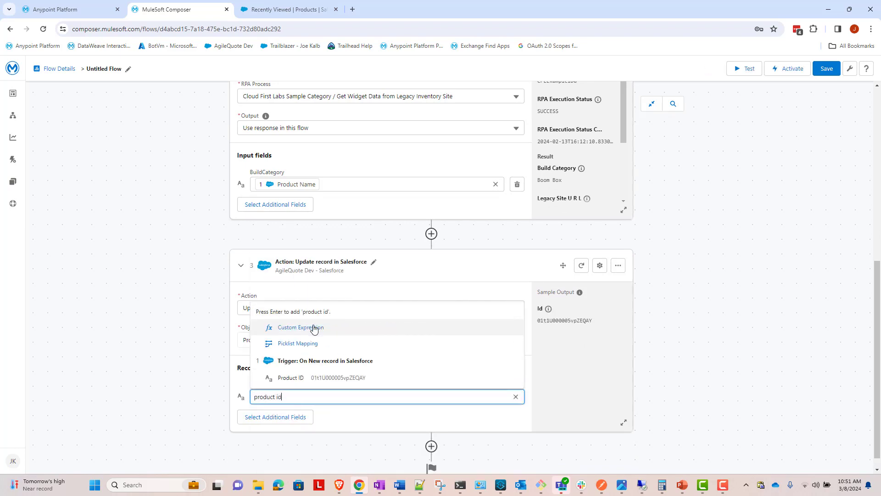
pyautogui.click(315, 378)
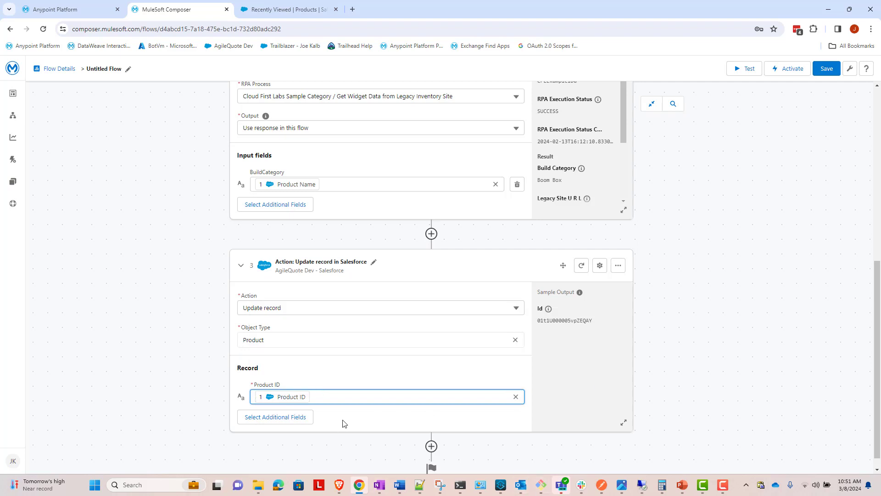
# Step: Add the Product Description field to the Salesforce update action
pyautogui.click(295, 426)
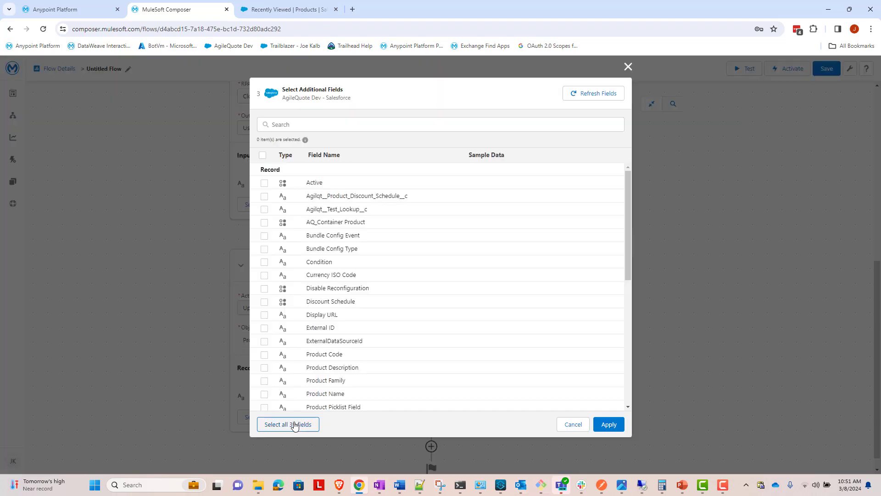
pyautogui.click(358, 126)
pyautogui.write('product')
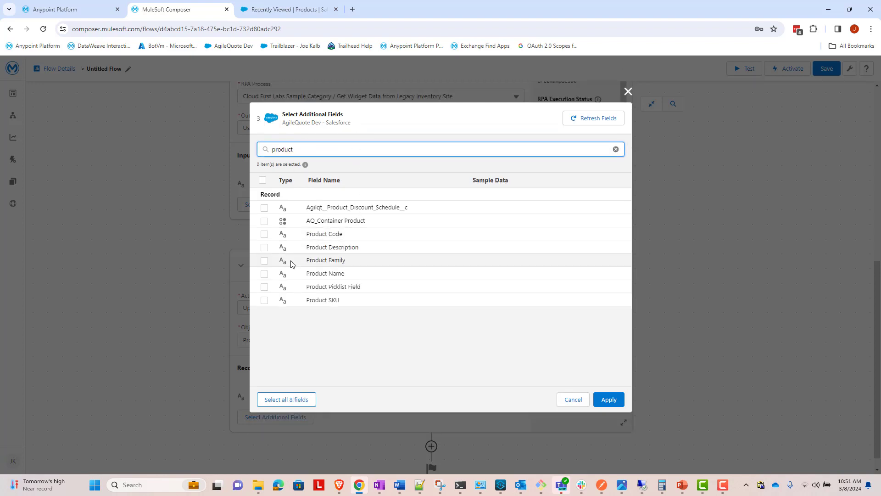
pyautogui.click(265, 248)
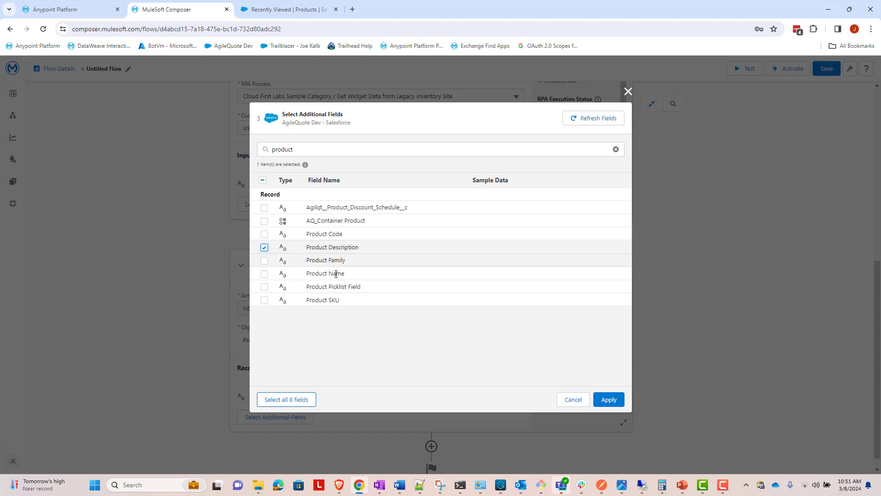
pyautogui.click(599, 399)
# Step: Paste the notes' template starting "There were widgets found in the inventory by RPA" into a custom expression for Product Description
pyautogui.click(446, 430)
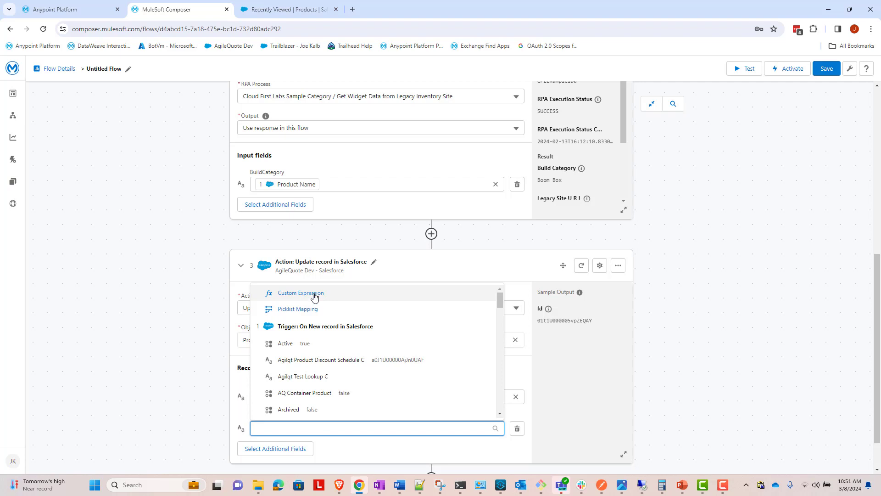
pyautogui.click(315, 297)
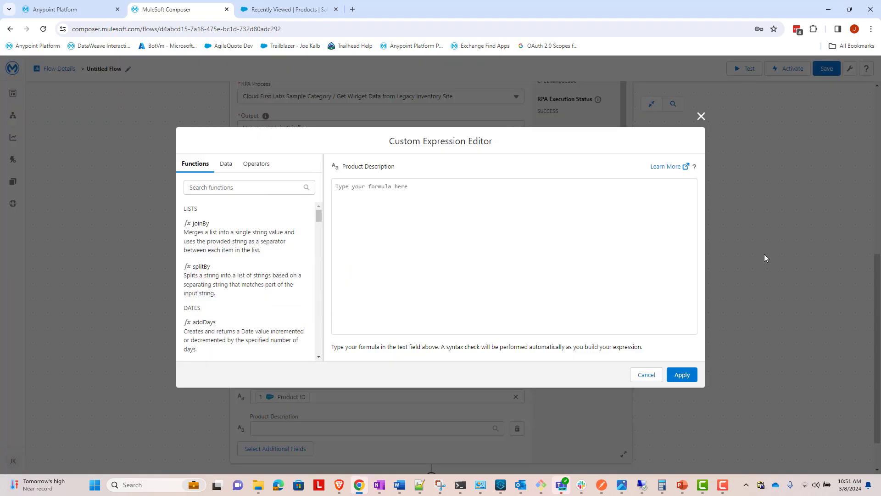
pyautogui.hotkey('alt', 'Tab')
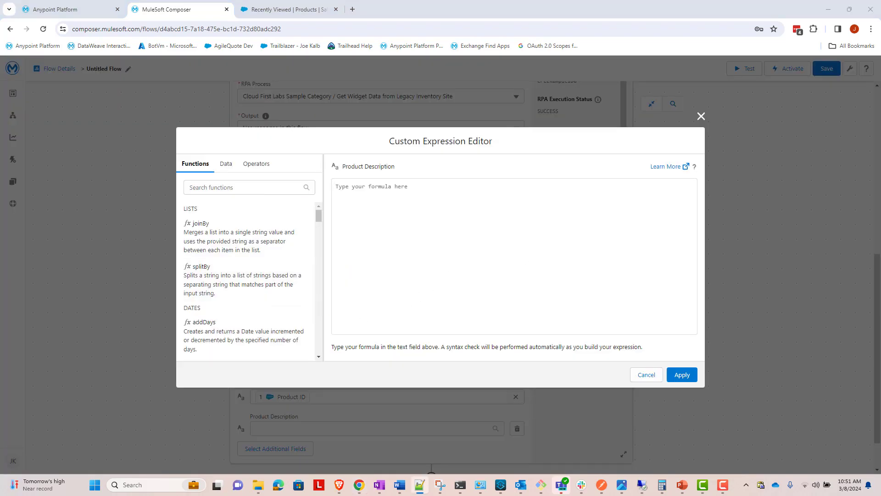
pyautogui.click(488, 296)
pyautogui.write('There were  widgets found in the inventory by RPA. The RPA found total price of those items to be . And the raw data the RPA found was:')
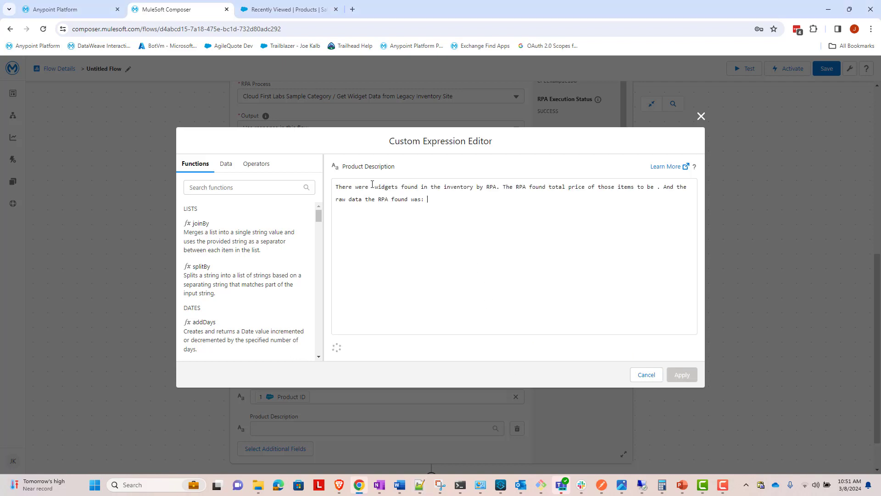
# Step: Insert the RPA result's Num Widgets value after "There were" in the Product Description expression
pyautogui.click(373, 187)
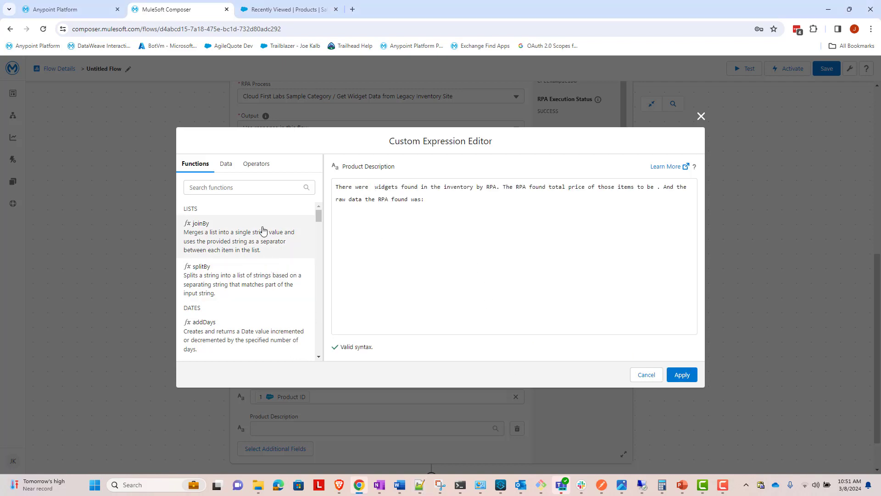
pyautogui.click(226, 164)
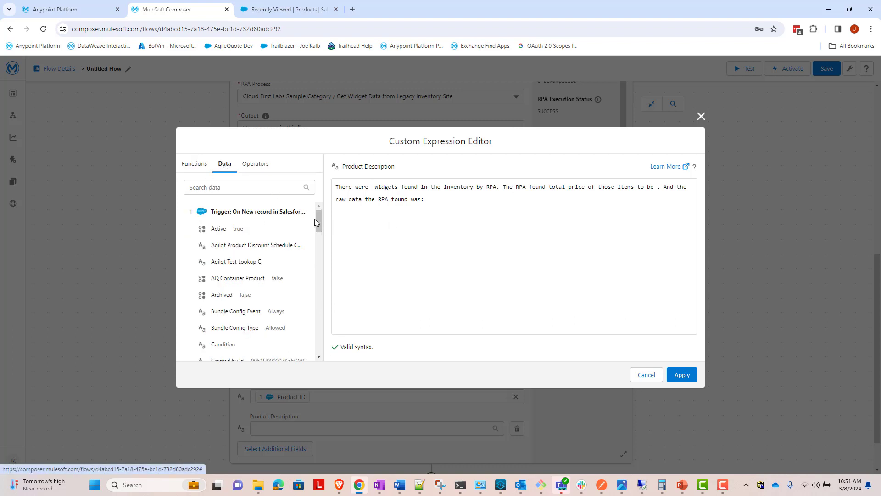
pyautogui.scroll(-10, 315, 219)
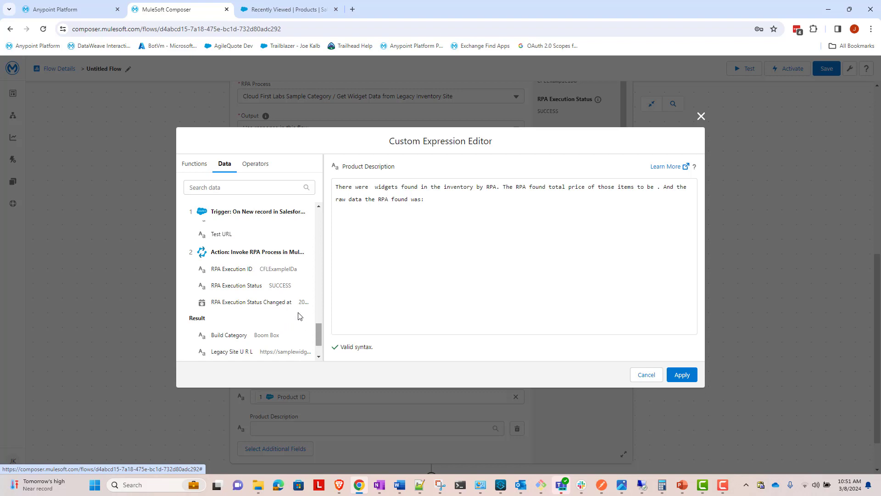
pyautogui.scroll(-1, 318, 338)
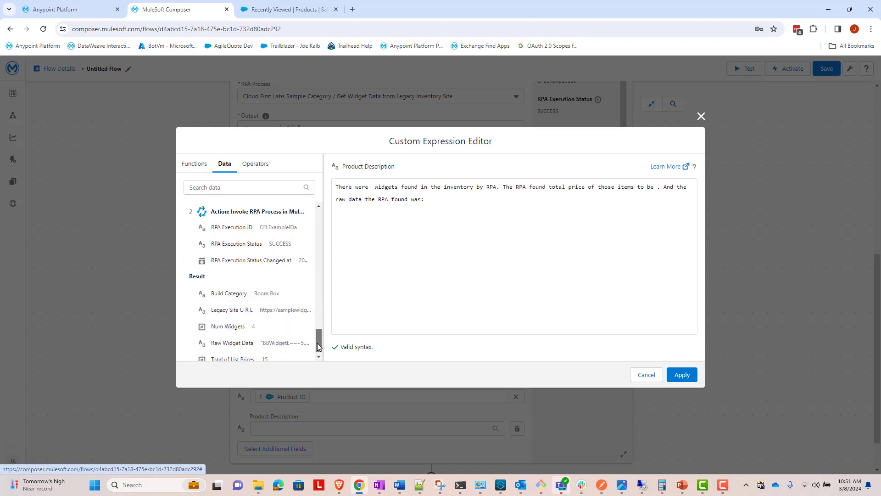
pyautogui.scroll(-1, 317, 346)
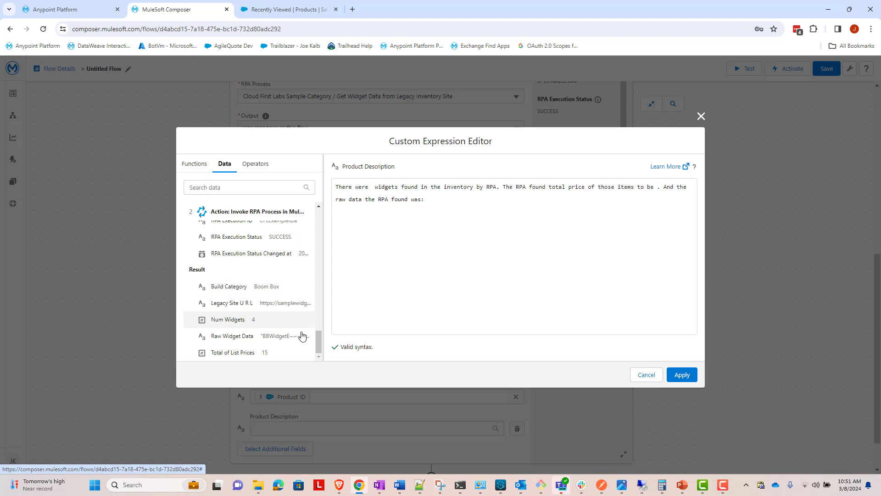
pyautogui.click(238, 323)
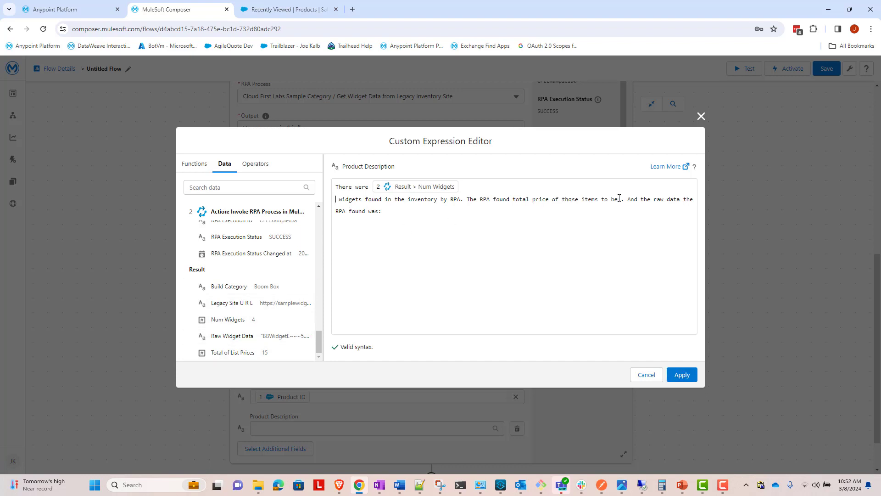
# Step: Insert Total of List Prices after "items to be" and Raw Widget Data at the expression's end, and apply the expression
pyautogui.click(254, 352)
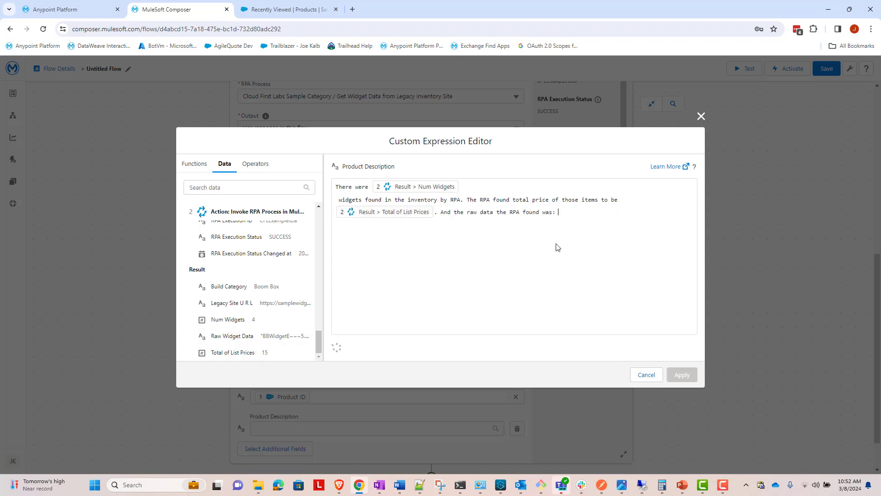
pyautogui.click(248, 335)
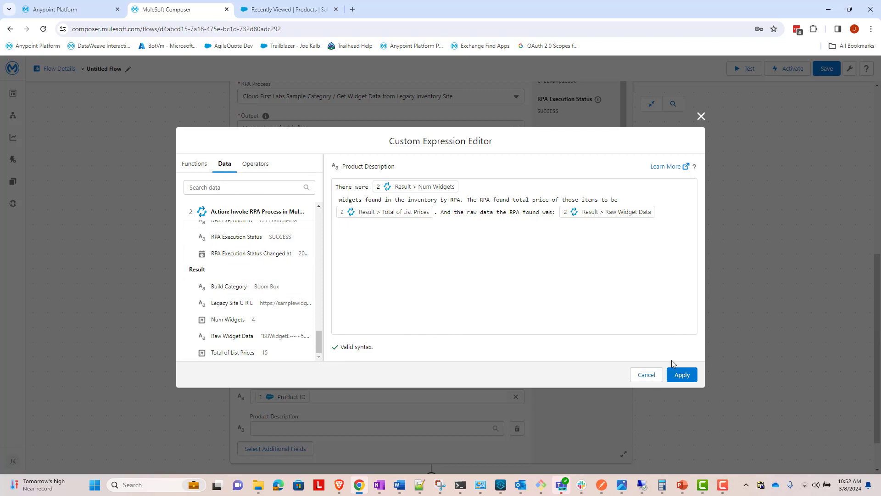
pyautogui.click(677, 374)
# Step: Save the flow under the name Salesforce RPA Flow
pyautogui.scroll(-2, 675, 374)
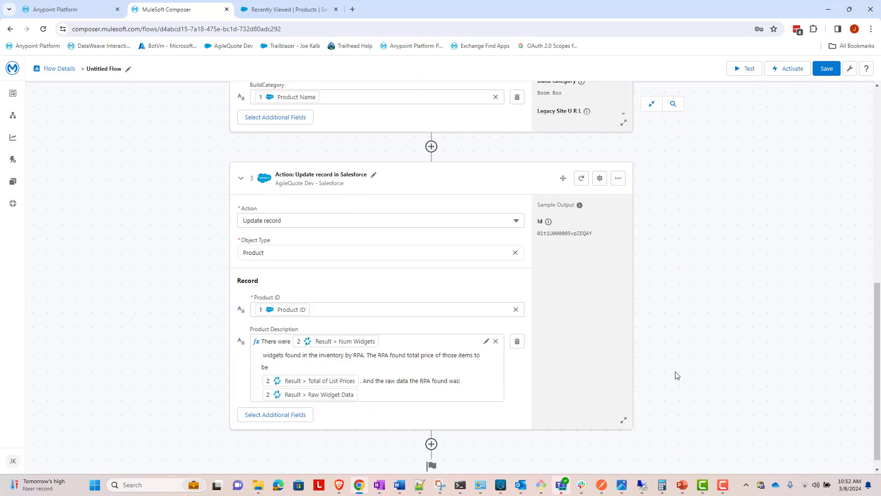
pyautogui.click(819, 75)
pyautogui.click(376, 270)
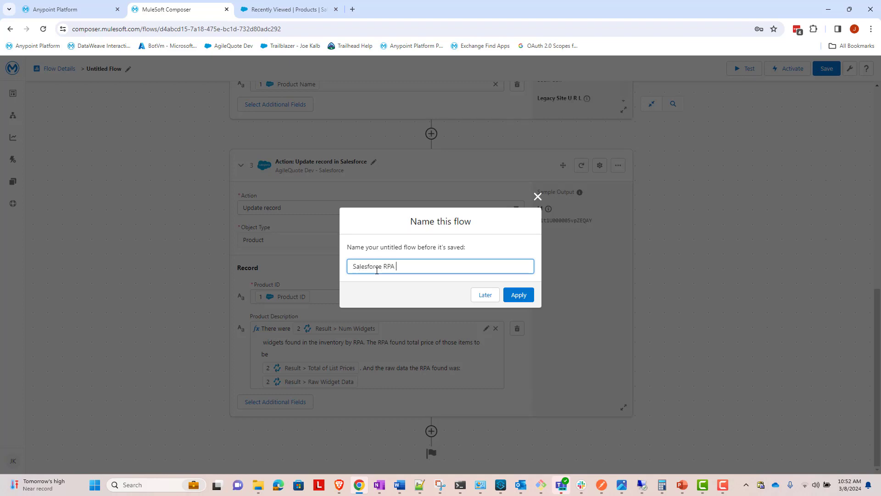
pyautogui.click(518, 295)
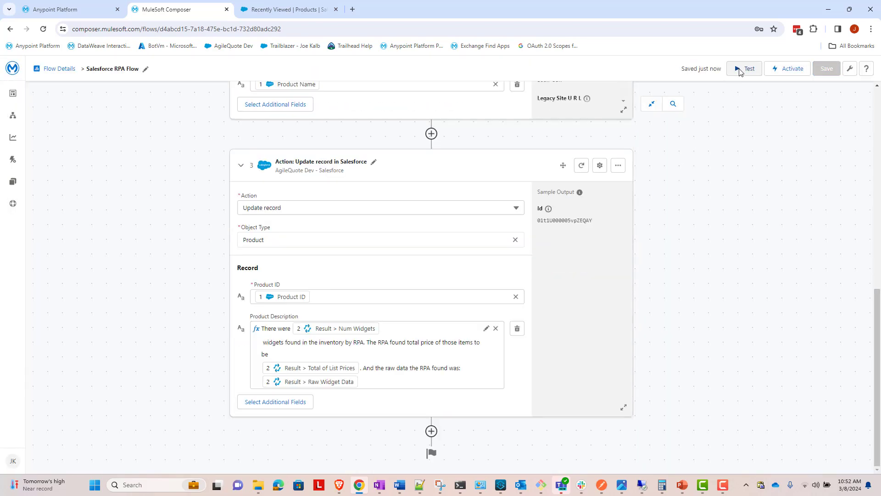
# Step: Start a test of the flow and create a Salesforce product named Chair to trigger it
pyautogui.click(743, 69)
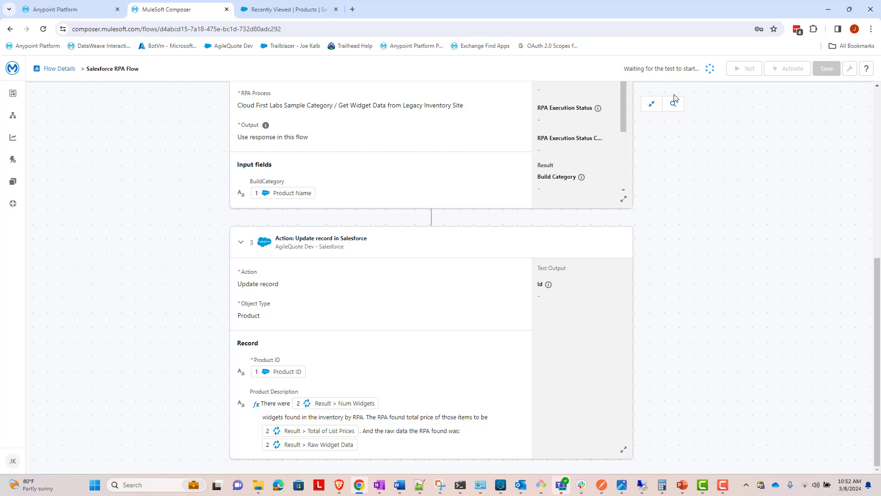
pyautogui.click(285, 10)
pyautogui.click(848, 119)
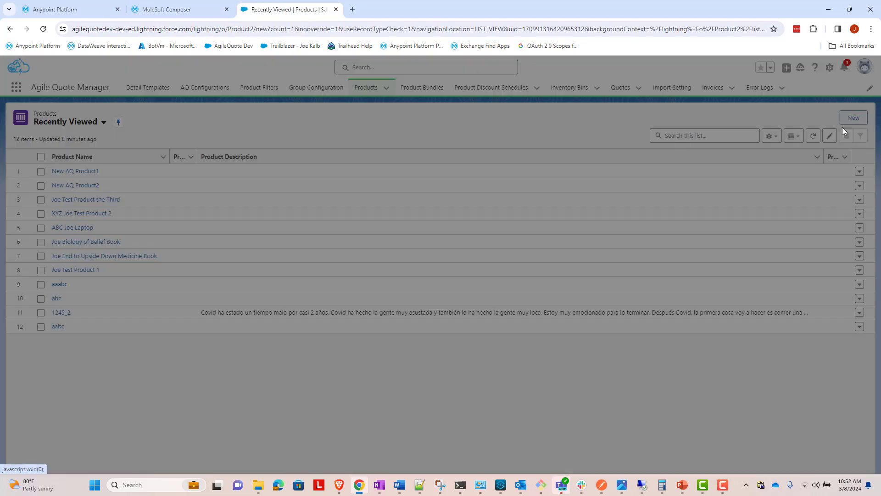
pyautogui.click(469, 287)
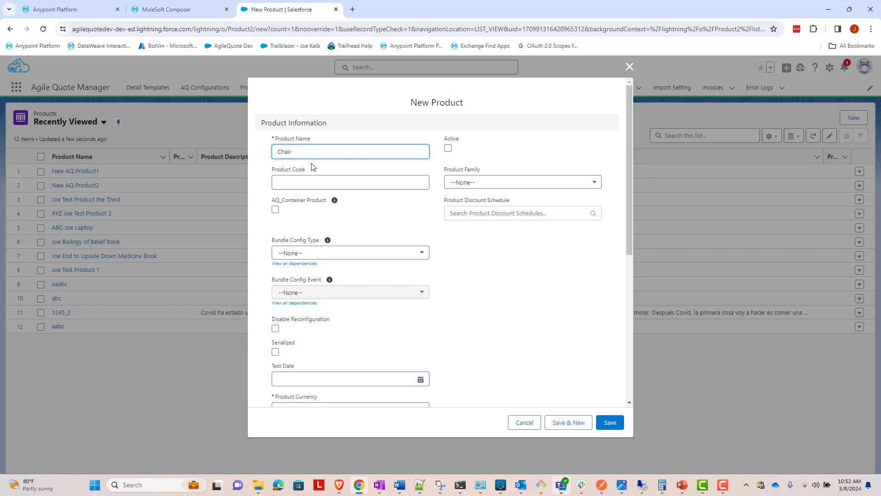
pyautogui.click(195, 9)
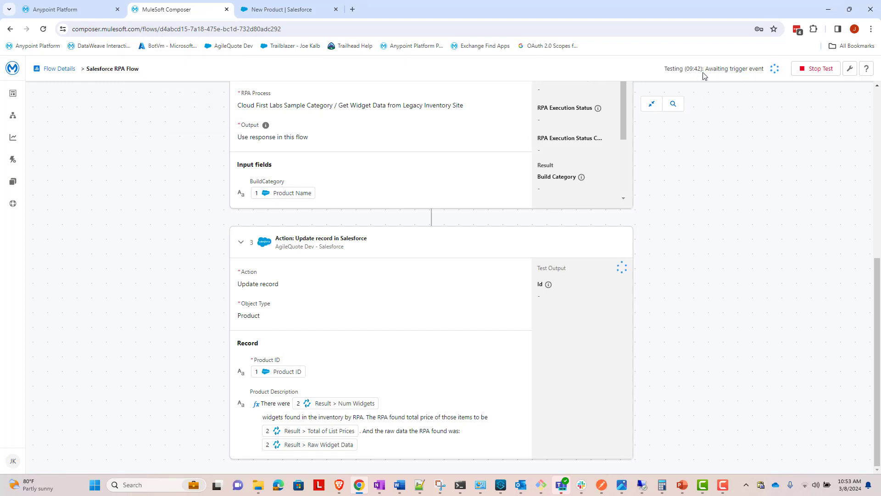
pyautogui.click(305, 13)
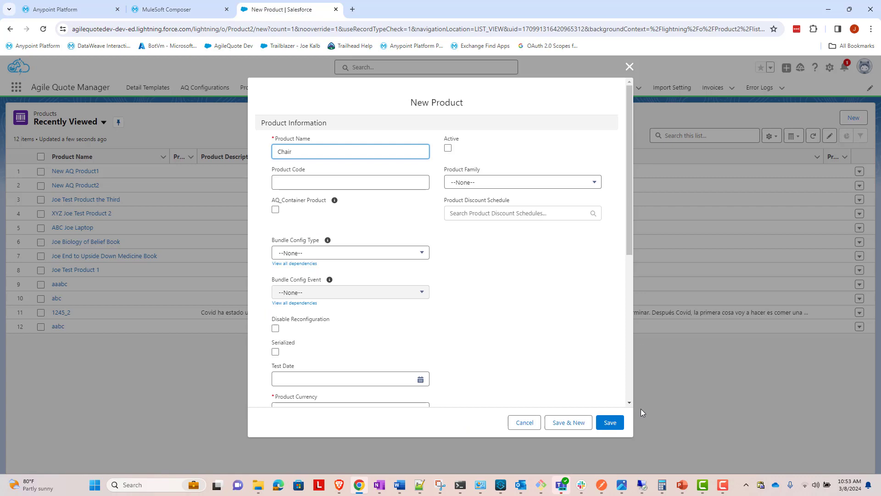
pyautogui.click(610, 422)
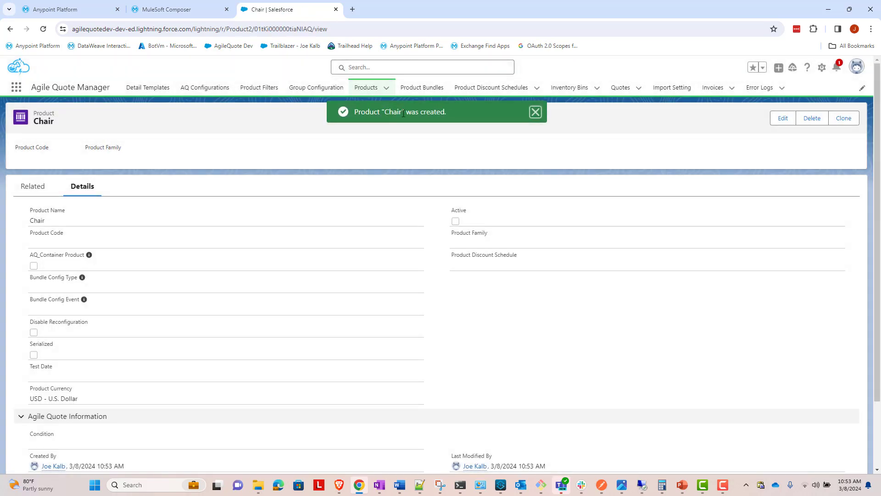
# Step: Examine the flow's test output in Composer, checking the RPA execution status, Num Widgets, Total of List Prices and Raw Widget Data
pyautogui.click(183, 10)
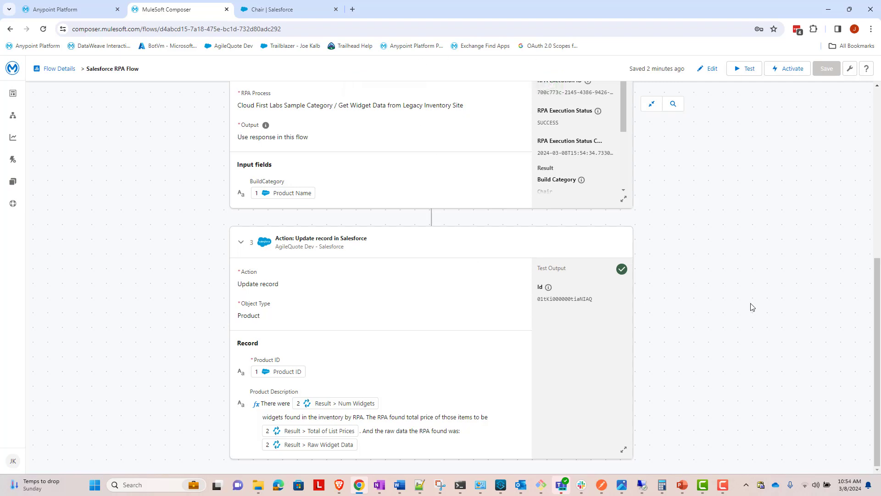
pyautogui.scroll(3, 704, 281)
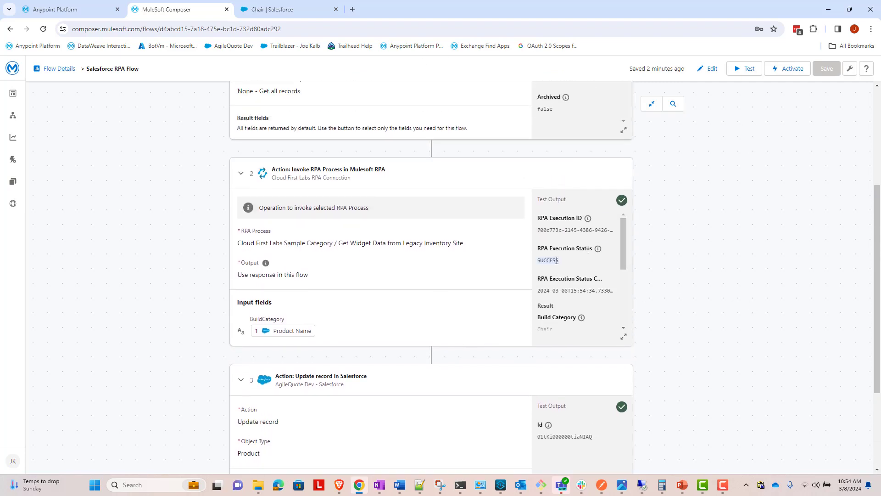
pyautogui.scroll(-2, 569, 259)
pyautogui.scroll(-2, 569, 260)
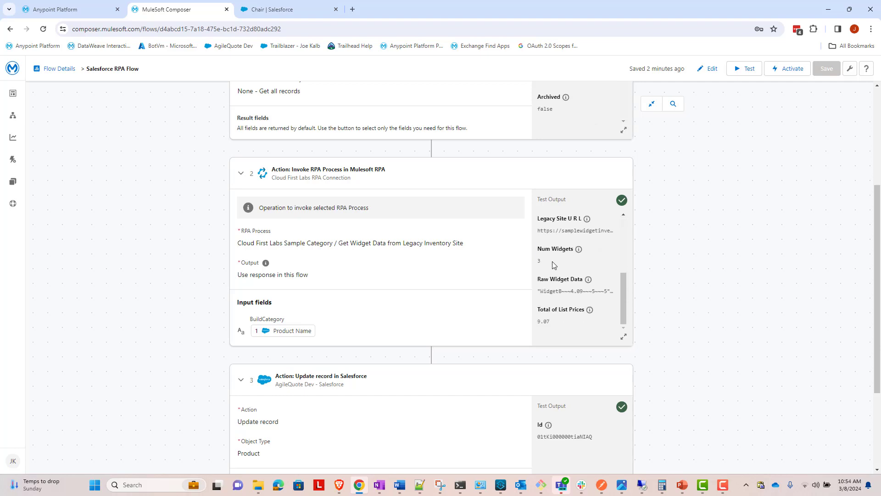
pyautogui.moveTo(545, 261); pyautogui.dragTo(537, 261)
pyautogui.moveTo(554, 322); pyautogui.dragTo(614, 294)
pyautogui.click(614, 294)
pyautogui.scroll(-3, 666, 308)
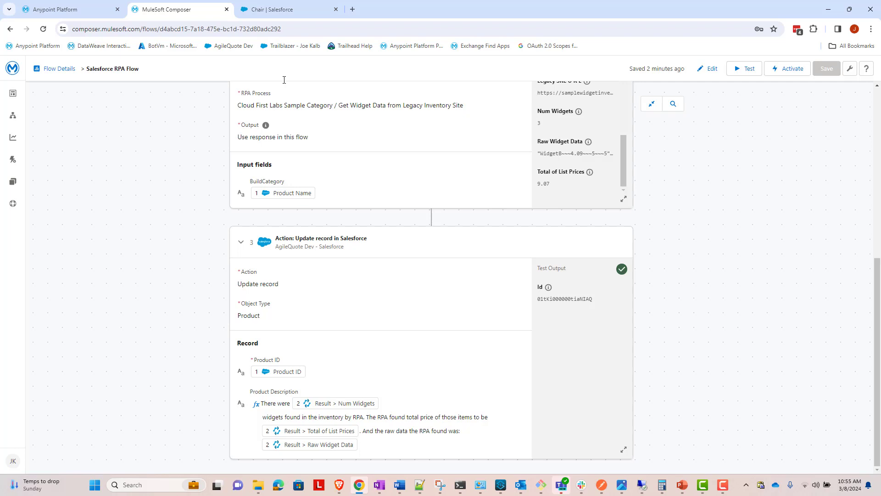
# Step: Reload the Chair product record in Salesforce and check the text written to its Product Description
pyautogui.click(299, 15)
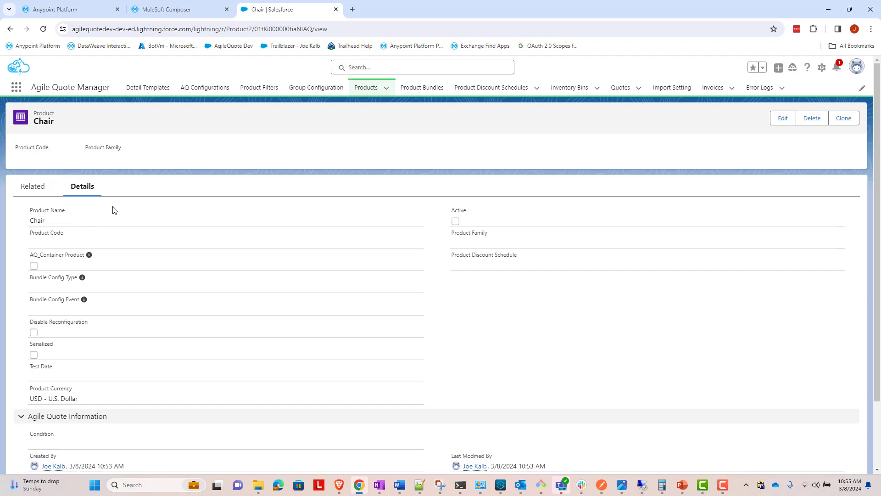
pyautogui.scroll(-2, 116, 210)
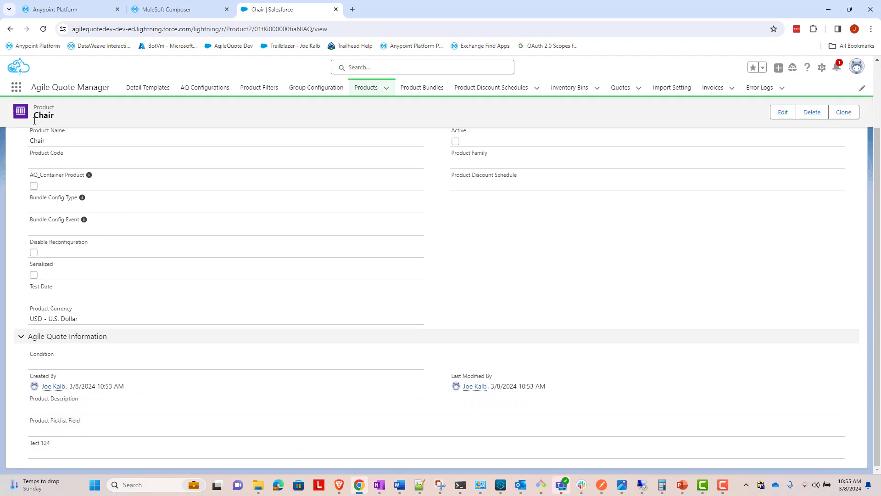
pyautogui.click(45, 29)
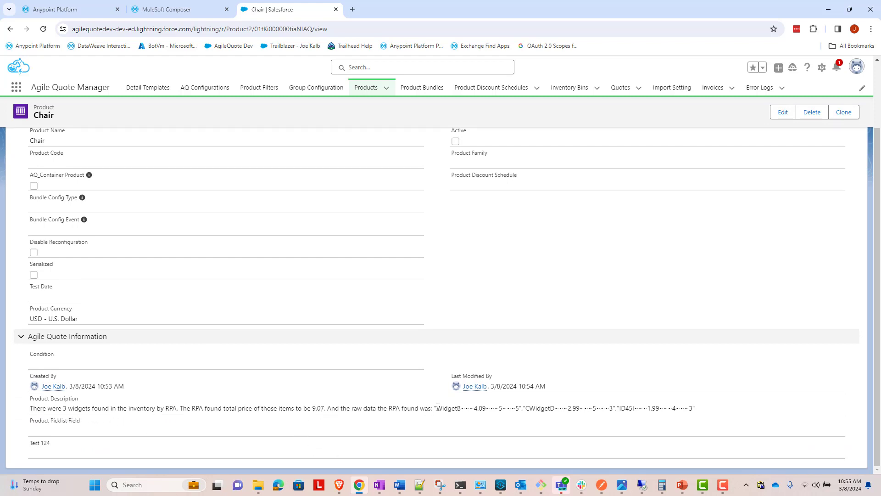
pyautogui.moveTo(436, 409); pyautogui.dragTo(698, 411)
pyautogui.click(547, 432)
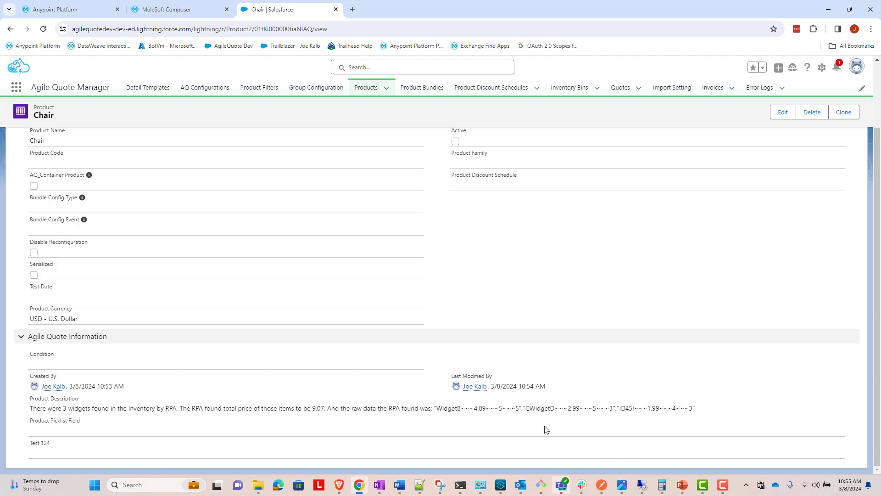